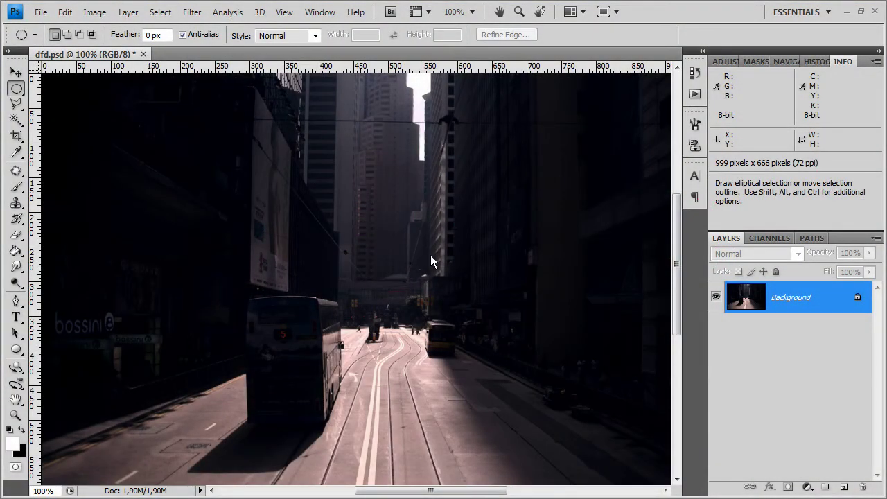
Step: Add a new empty Layer 1 above the Background of the street photo dfd.psd
{"action": "left_click", "coordinate": [843, 487]}
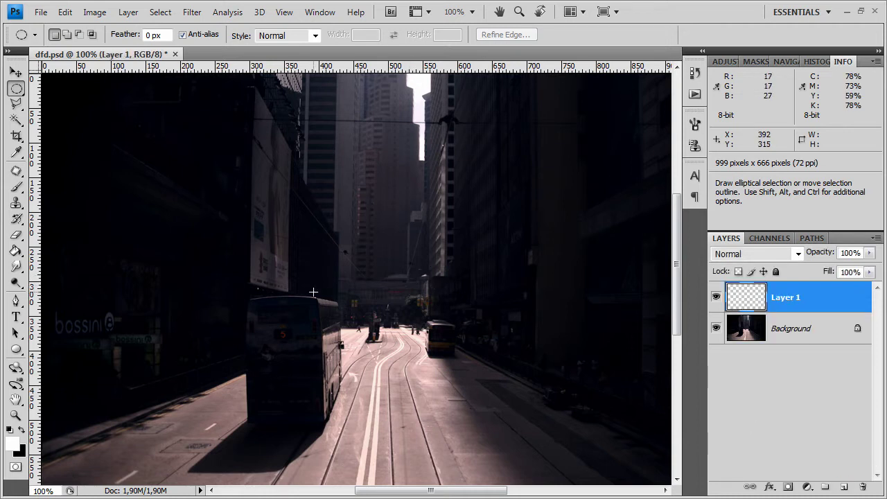
Step: Fill a circle about 214 px across over the bus top with solid black on Layer 1
{"action": "key", "text": "shift"}
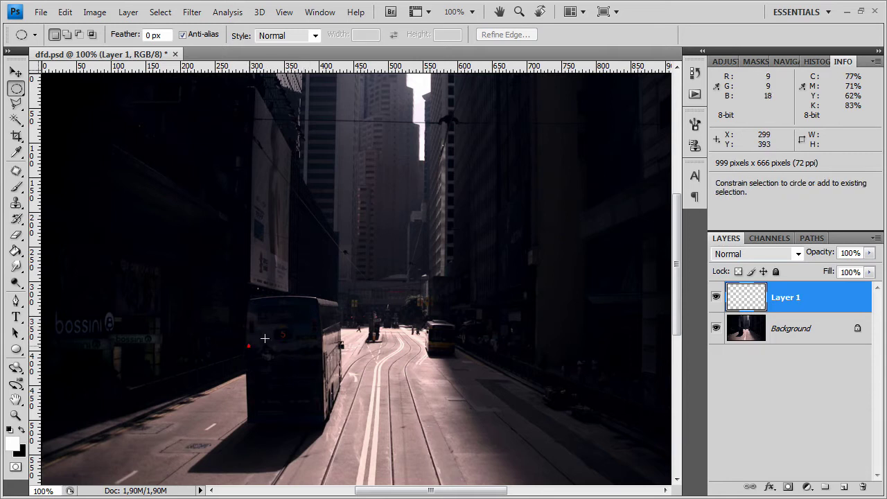
{"action": "mouse_move", "coordinate": [251, 347]}
{"action": "left_mouse_down"}
{"action": "mouse_move", "coordinate": [367, 229]}
{"action": "mouse_move", "coordinate": [467, 200]}
{"action": "left_mouse_up"}
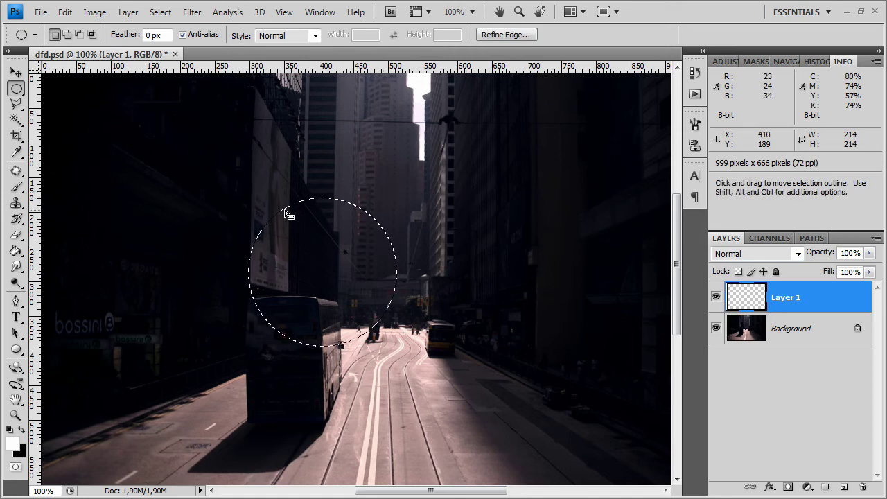
{"action": "left_click", "coordinate": [21, 430]}
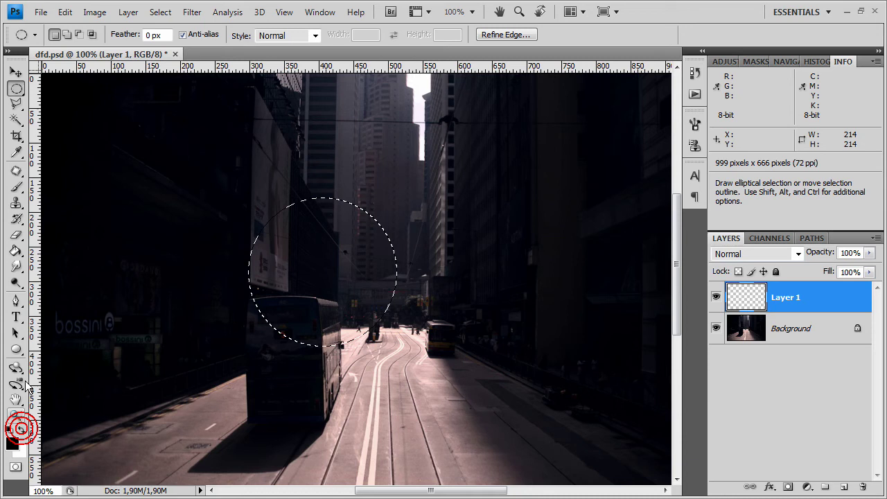
{"action": "left_click", "coordinate": [16, 251]}
{"action": "left_click", "coordinate": [326, 251]}
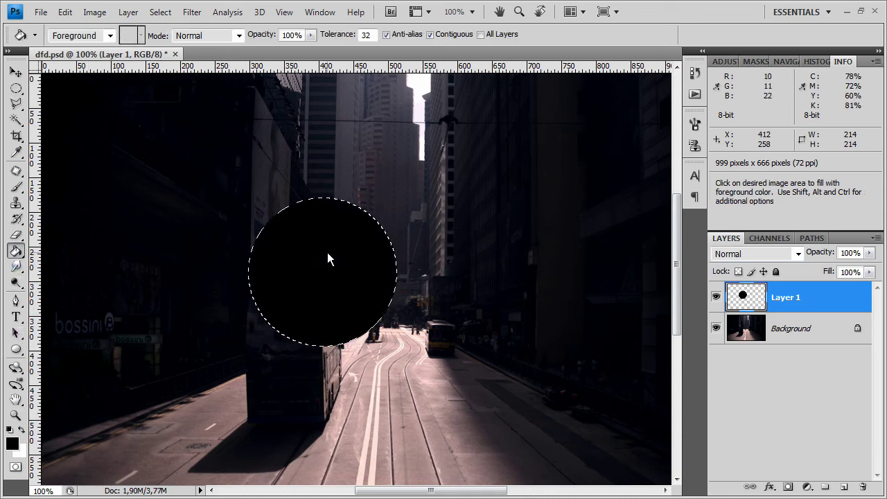
{"action": "left_click", "coordinate": [16, 88]}
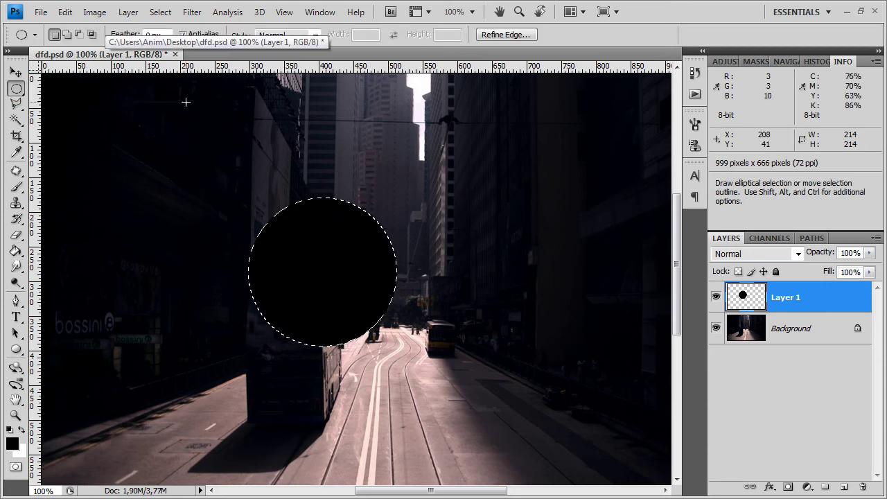
Step: Contract the circle selection by 8 px and cut out its centre, leaving a black ring
{"action": "left_click", "coordinate": [160, 13]}
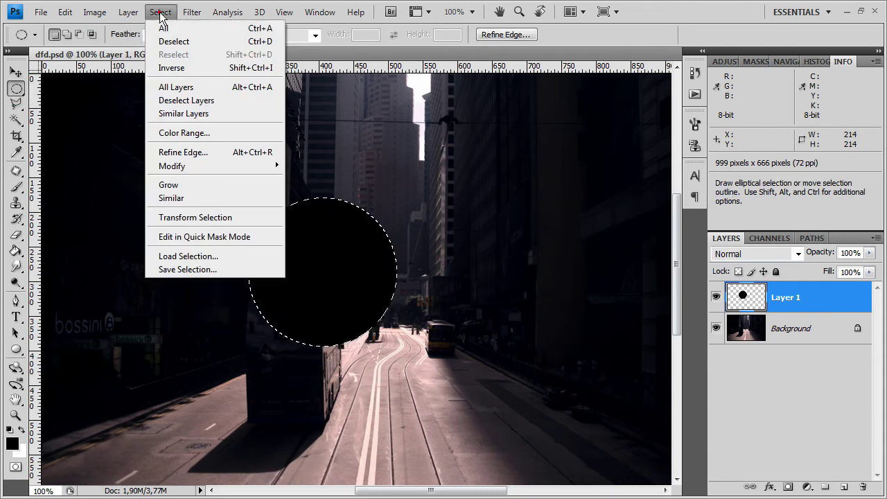
{"action": "left_click", "coordinate": [195, 166]}
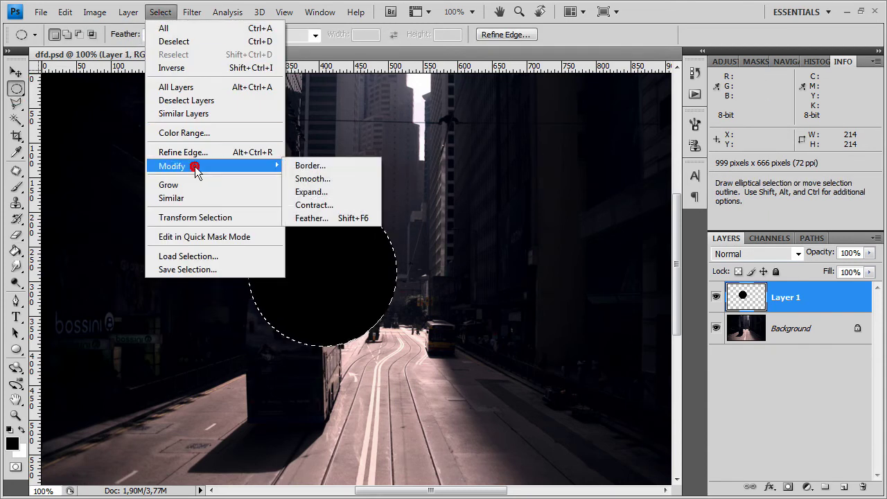
{"action": "left_click", "coordinate": [335, 204]}
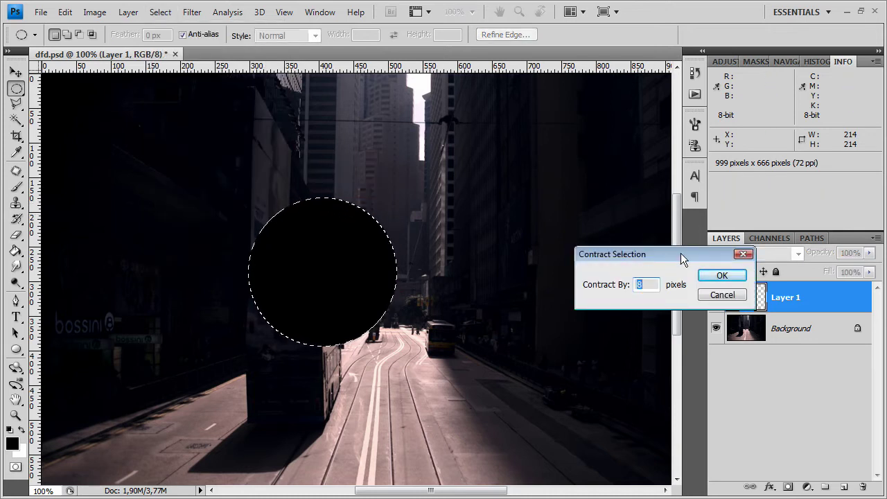
{"action": "left_click", "coordinate": [723, 276]}
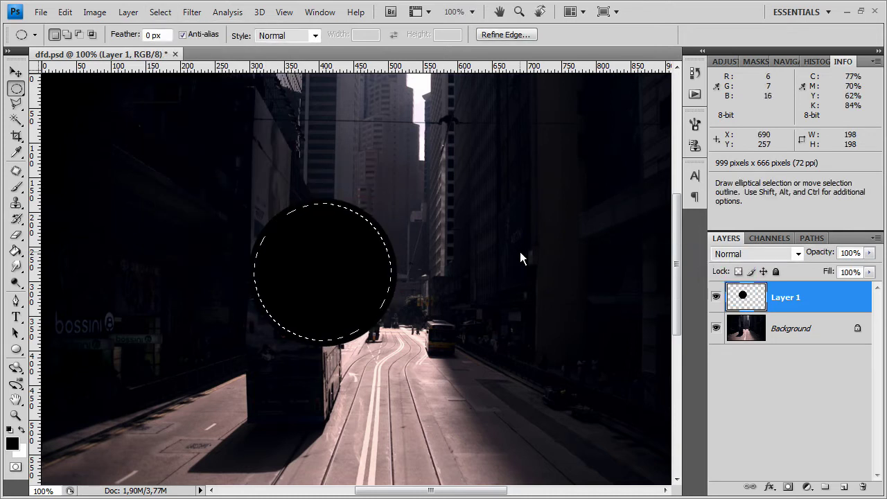
{"action": "left_click", "coordinate": [65, 12]}
{"action": "left_click", "coordinate": [84, 91]}
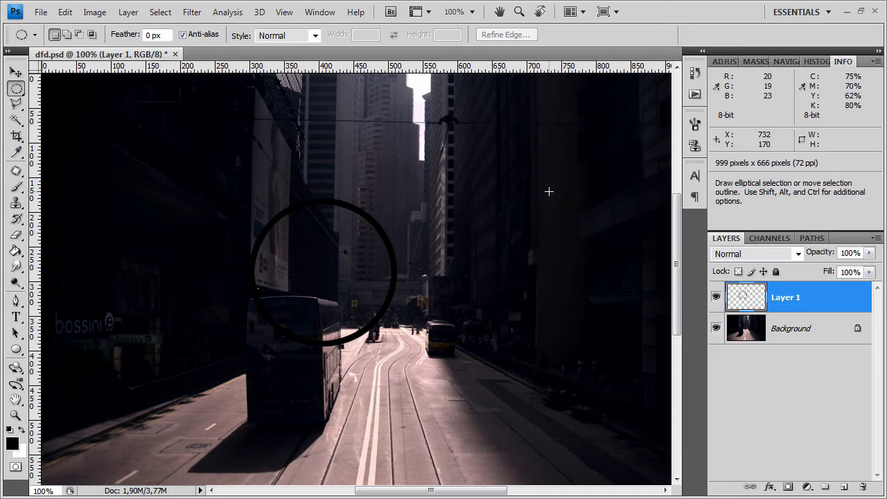
Step: Enable Inner Shadow in Layer 1's Blending Options
{"action": "right_click", "coordinate": [751, 298]}
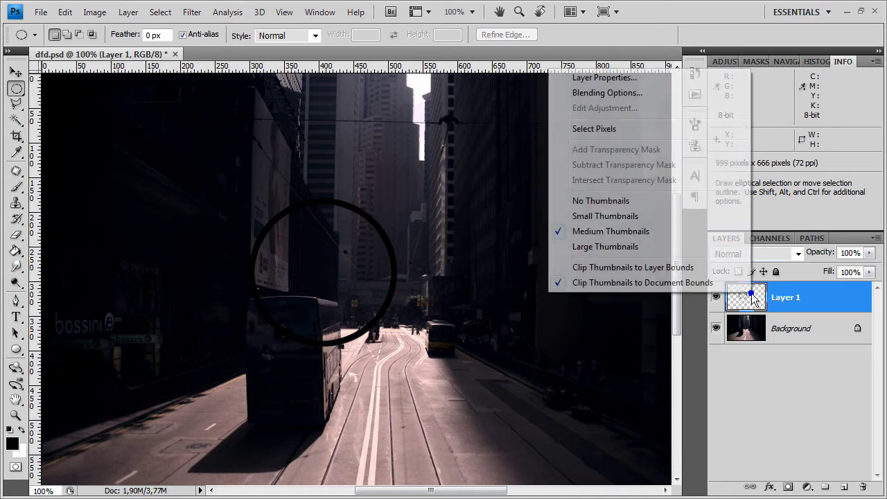
{"action": "left_click", "coordinate": [613, 93]}
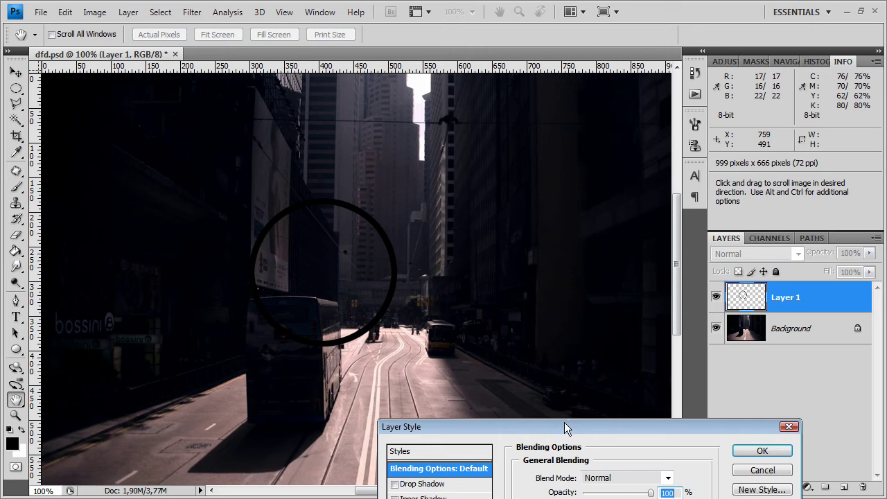
{"action": "left_click_drag", "start_coordinate": [564, 424], "coordinate": [423, 142]}
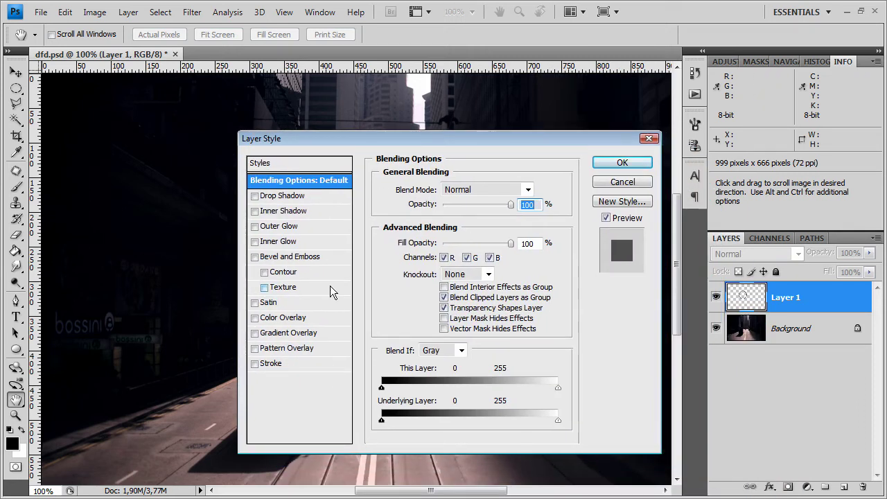
{"action": "left_click", "coordinate": [255, 210]}
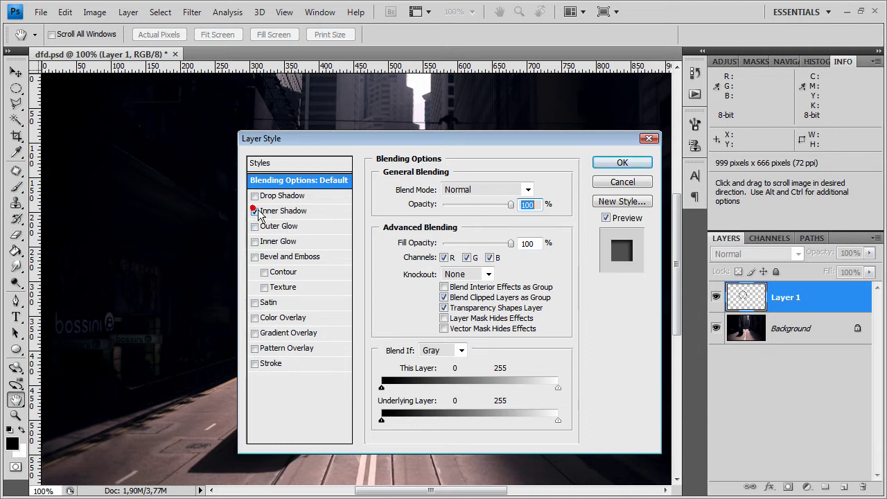
{"action": "left_click", "coordinate": [269, 210]}
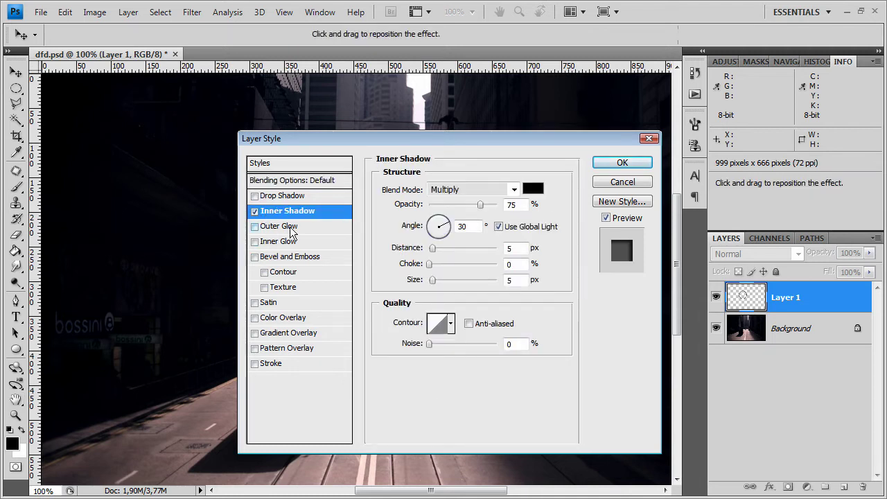
Step: Set the inner shadow to colour 4e4e4e, 44% opacity, 29 px distance, 6% choke, 59 px size
{"action": "left_click", "coordinate": [533, 202]}
{"action": "left_click", "coordinate": [503, 308]}
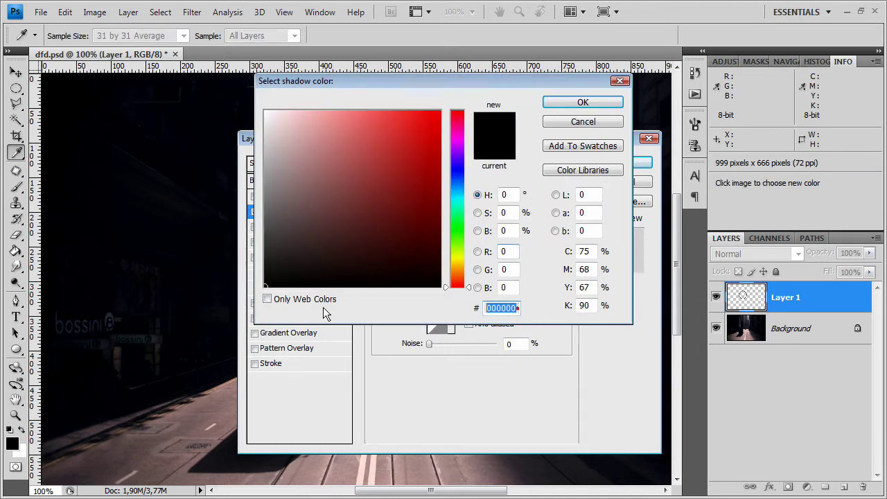
{"action": "type", "text": "4"}
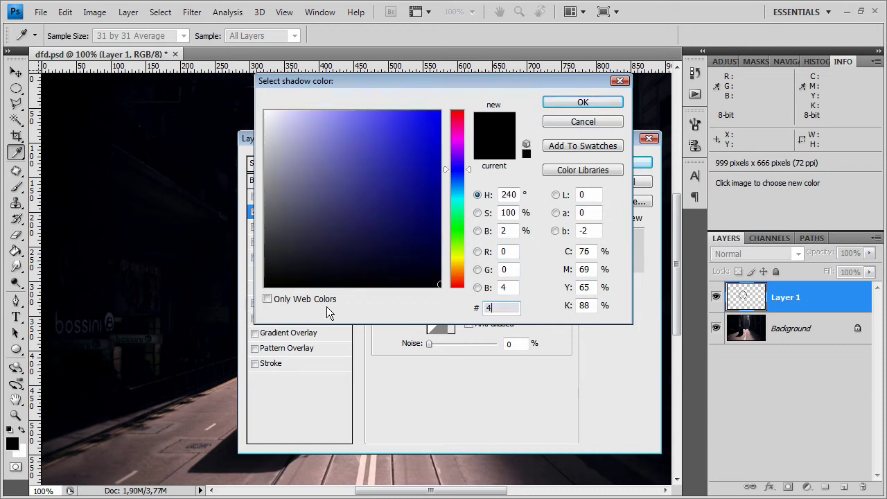
{"action": "type", "text": "e4e4"}
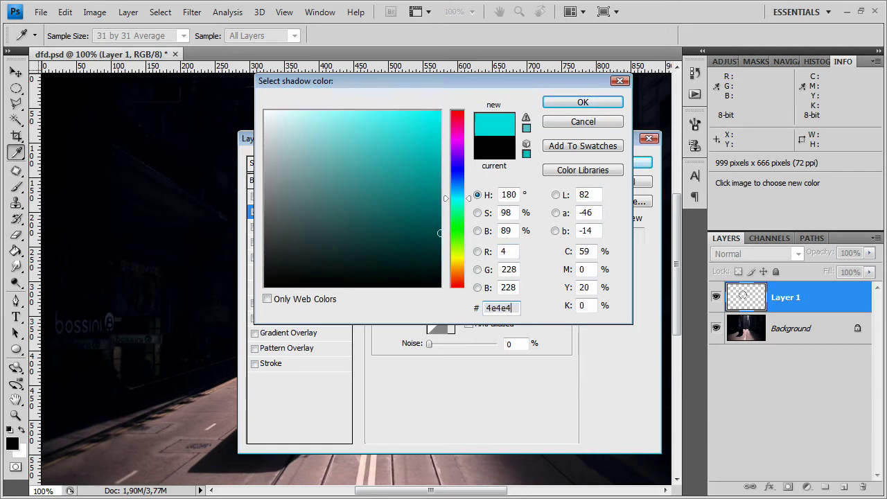
{"action": "type", "text": "e"}
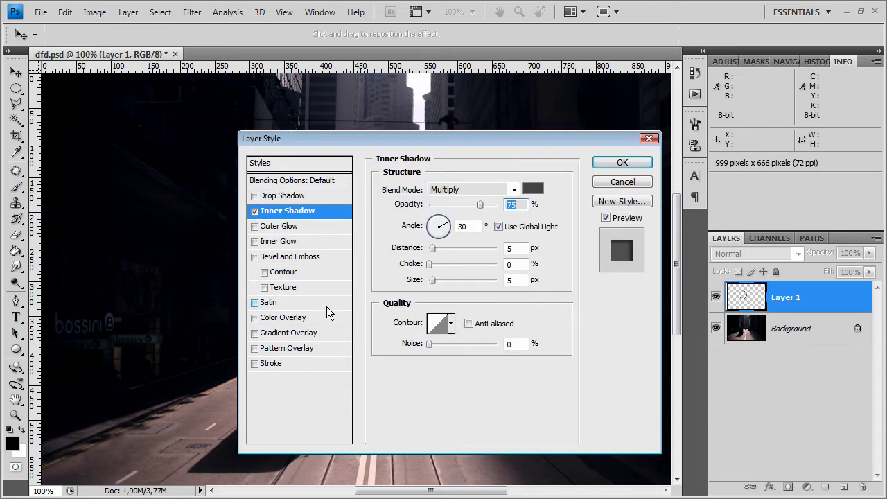
{"action": "key", "text": "Return"}
{"action": "type", "text": "4"}
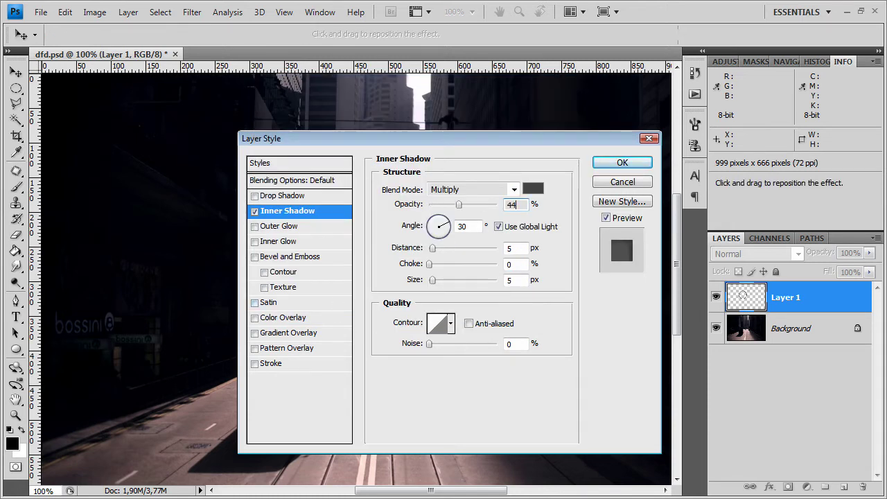
{"action": "type", "text": "4"}
{"action": "key", "text": "Tab"}
{"action": "key", "text": "Tab"}
{"action": "key", "text": "Tab"}
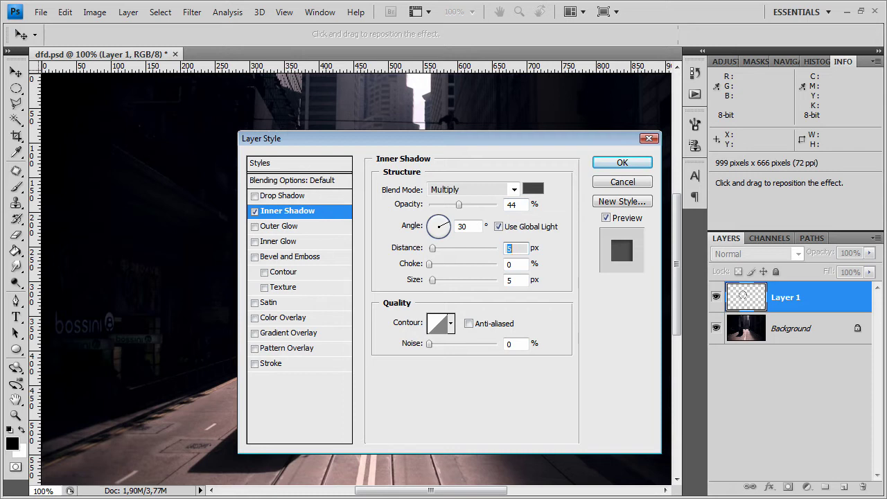
{"action": "type", "text": "2"}
{"action": "type", "text": "9"}
{"action": "key", "text": "Tab"}
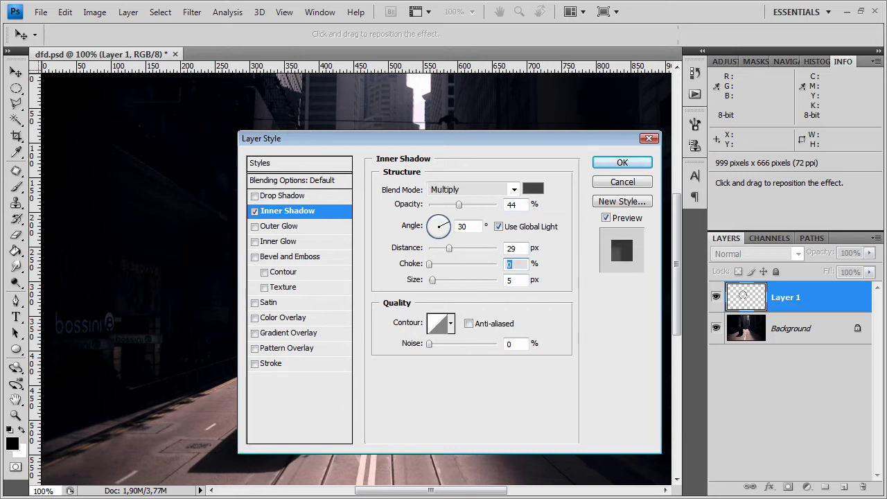
{"action": "type", "text": "6"}
{"action": "key", "text": "Tab"}
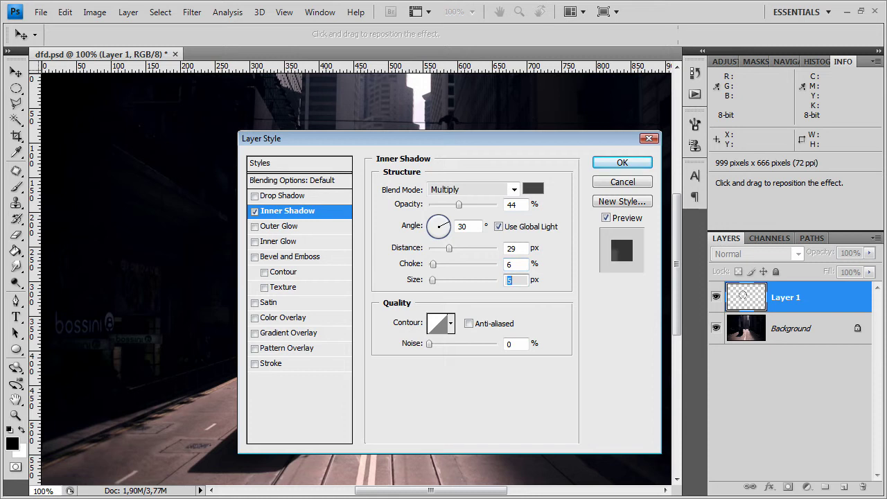
{"action": "type", "text": "59"}
Step: Add Bevel and Emboss with 6 px size and 58% highlight opacity, and apply both effects
{"action": "left_click", "coordinate": [272, 258]}
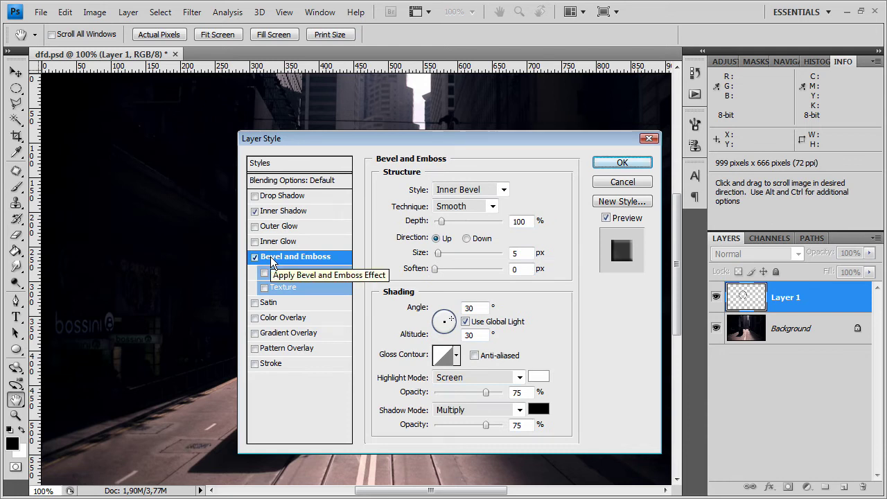
{"action": "left_click", "coordinate": [516, 254]}
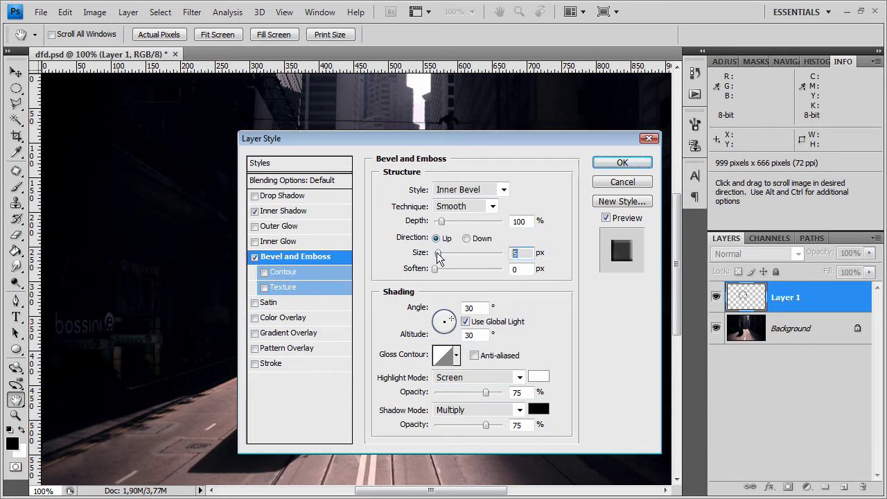
{"action": "type", "text": "6"}
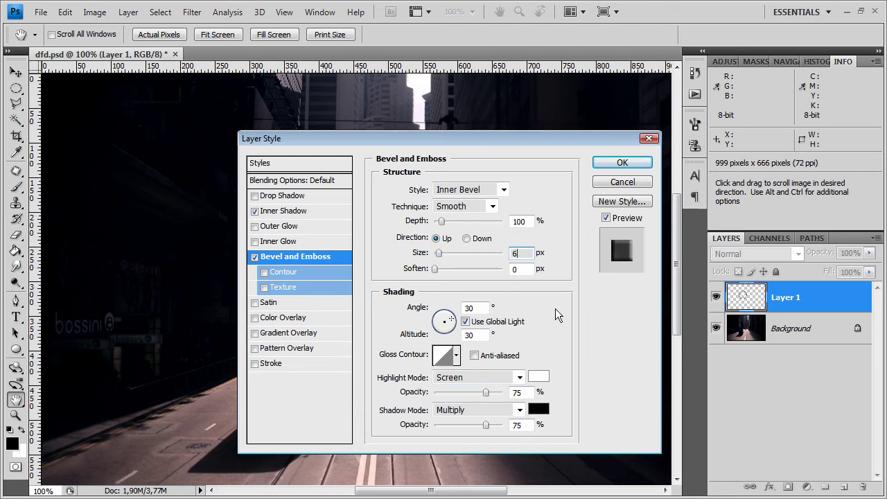
{"action": "left_click", "coordinate": [524, 393]}
{"action": "type", "text": "58"}
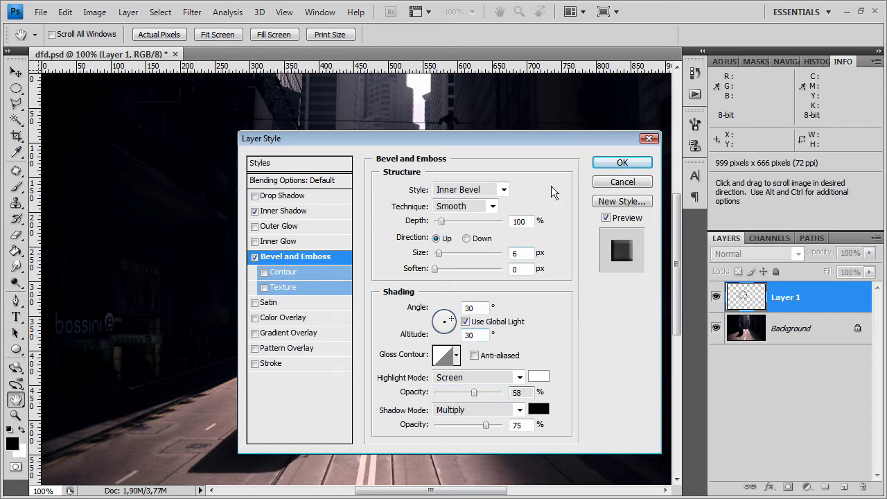
{"action": "left_click", "coordinate": [610, 166]}
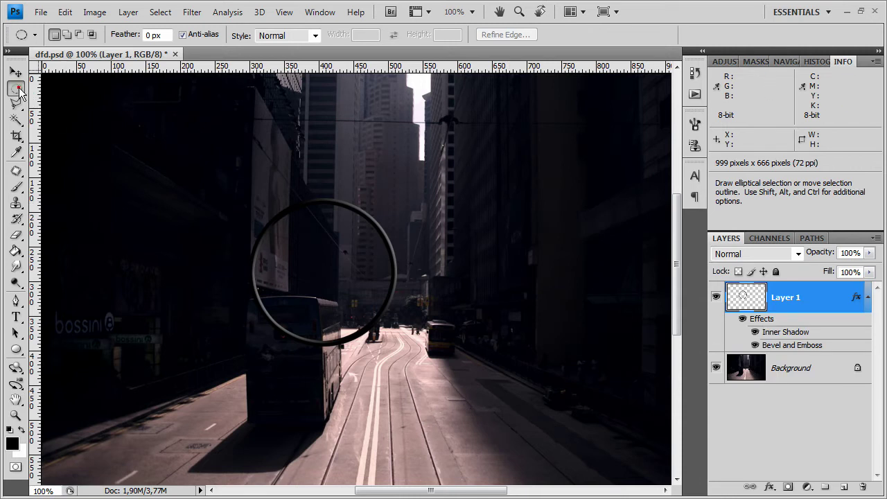
Step: Magic-wand the ring's empty interior and fill it with black on a new Layer 2
{"action": "left_click", "coordinate": [16, 120]}
{"action": "left_click", "coordinate": [358, 267]}
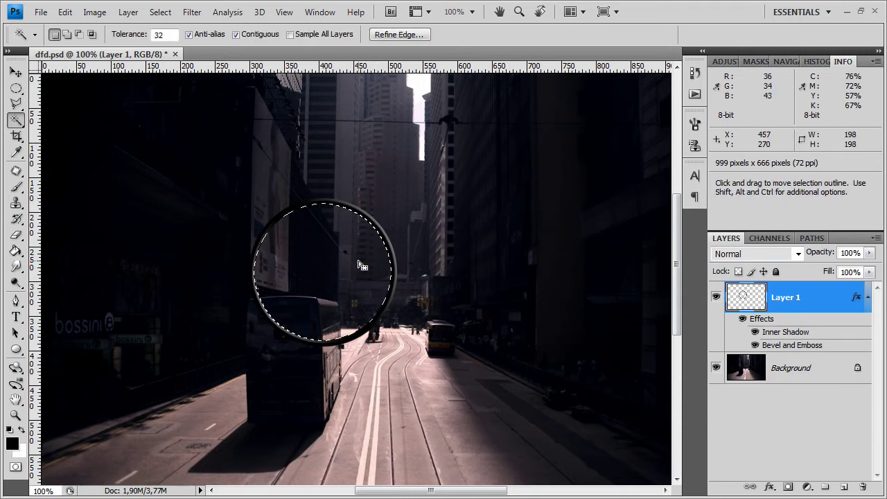
{"action": "left_click", "coordinate": [844, 487]}
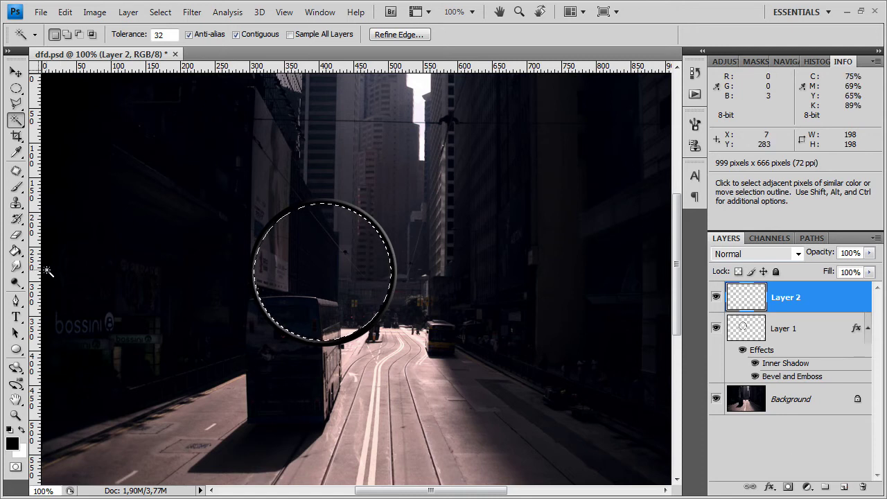
{"action": "left_click", "coordinate": [16, 251]}
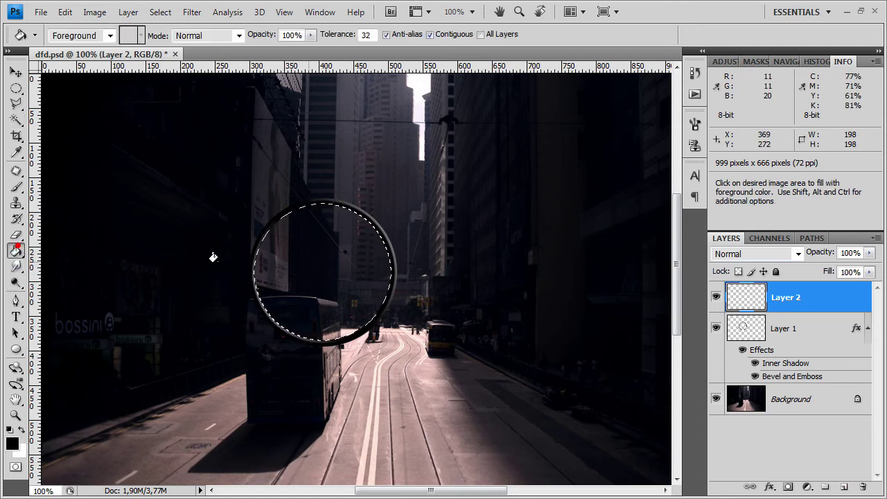
{"action": "left_click", "coordinate": [334, 267]}
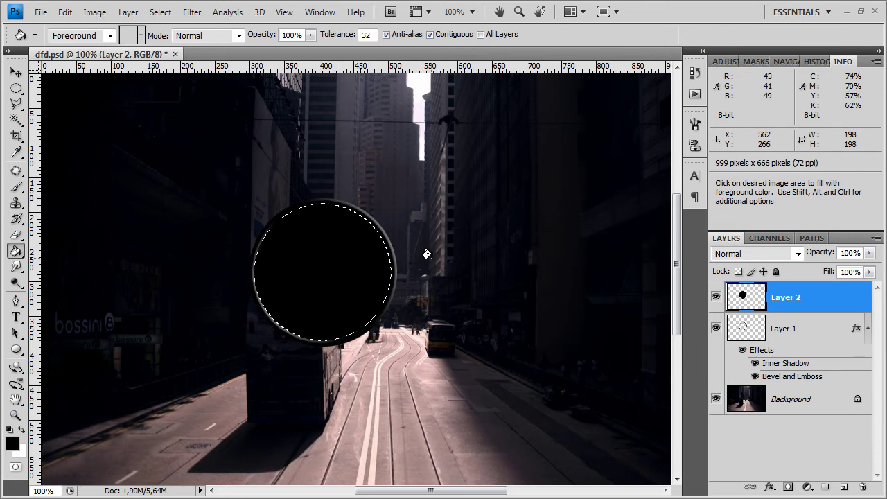
{"action": "key", "text": "m"}
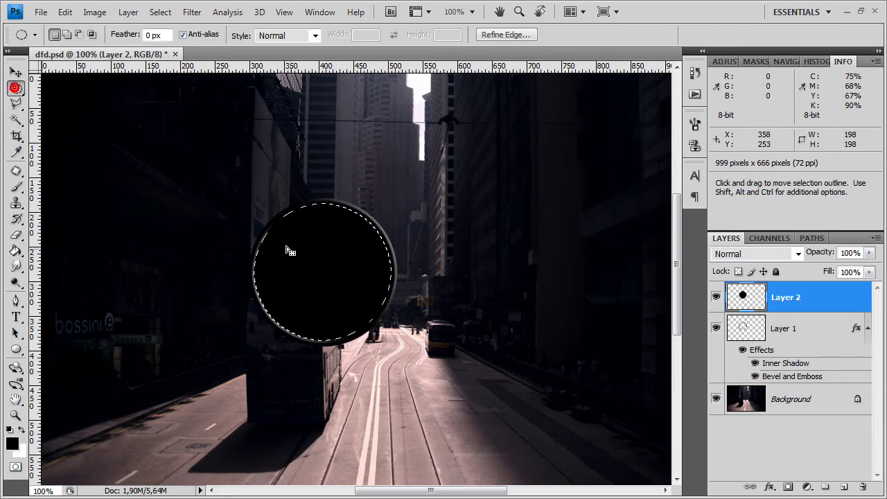
{"action": "right_click", "coordinate": [316, 239]}
Step: Deselect the disc and copy Layer 1's layer style onto Layer 2
{"action": "left_click", "coordinate": [336, 251]}
{"action": "right_click", "coordinate": [748, 297]}
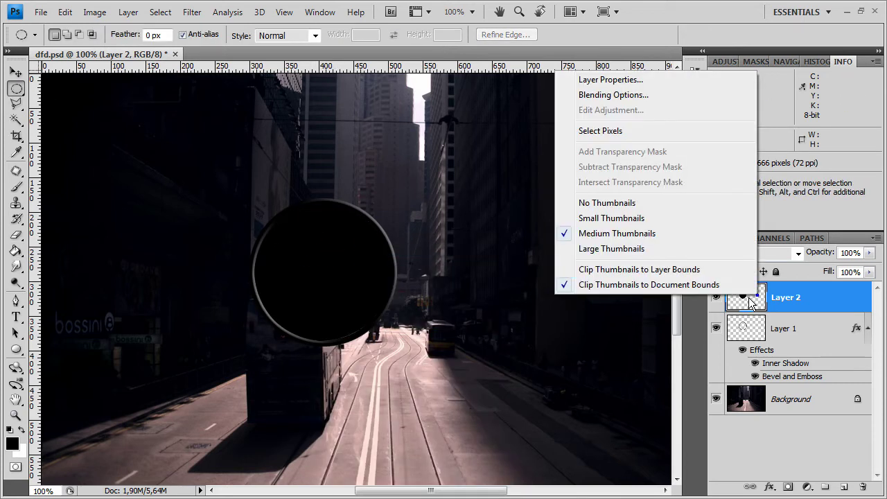
{"action": "right_click", "coordinate": [795, 330]}
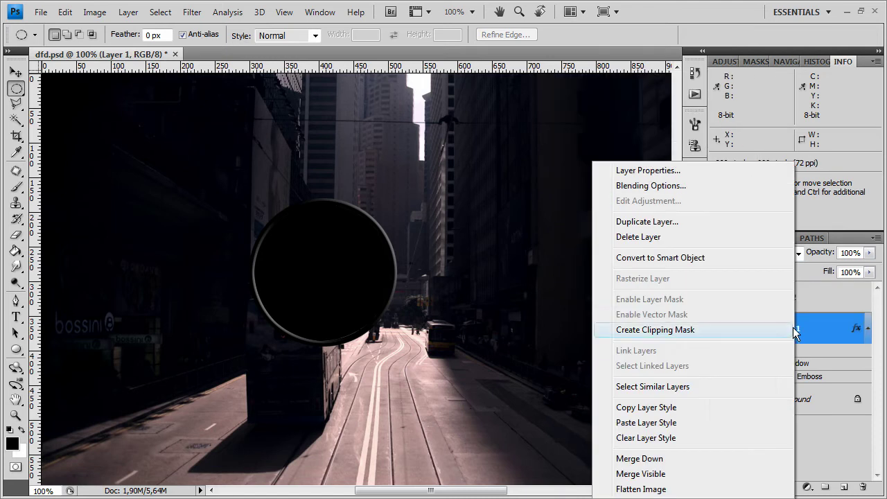
{"action": "left_click", "coordinate": [687, 408]}
{"action": "right_click", "coordinate": [776, 298]}
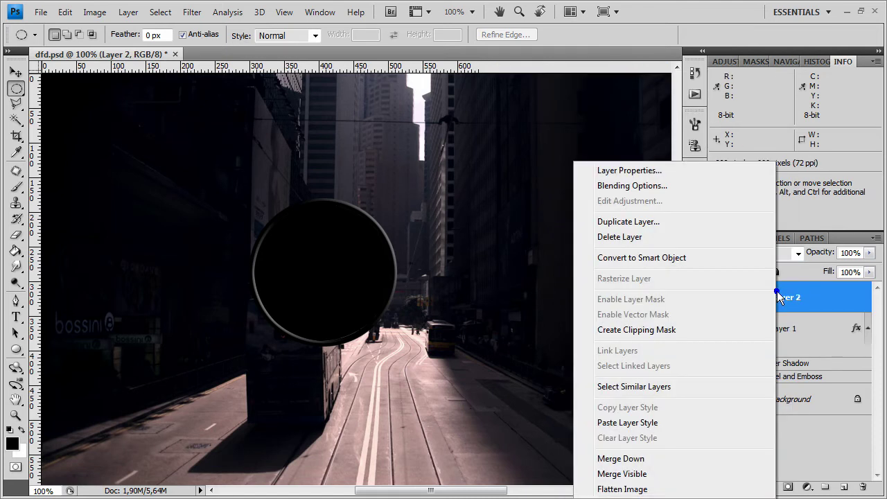
{"action": "left_click", "coordinate": [655, 423]}
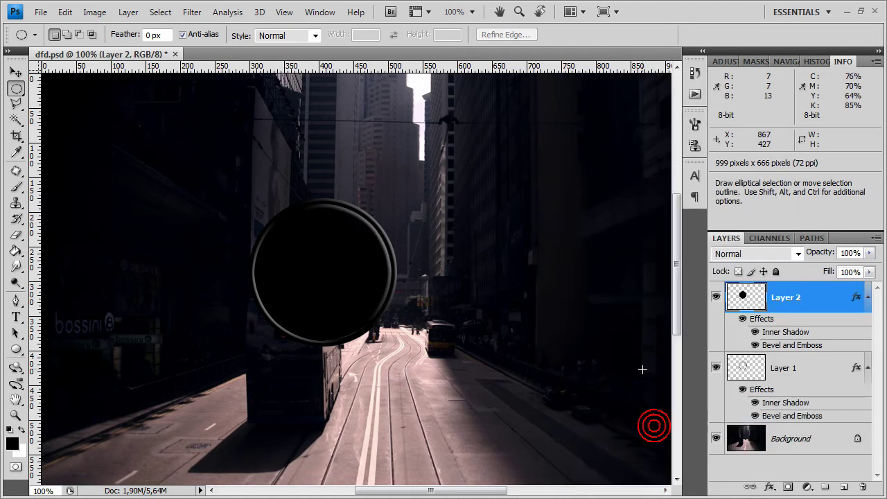
Step: Drop Layer 2's fill opacity to 0% in Blending Options and bring up its Inner Shadow settings
{"action": "right_click", "coordinate": [746, 300]}
{"action": "left_click", "coordinate": [588, 95]}
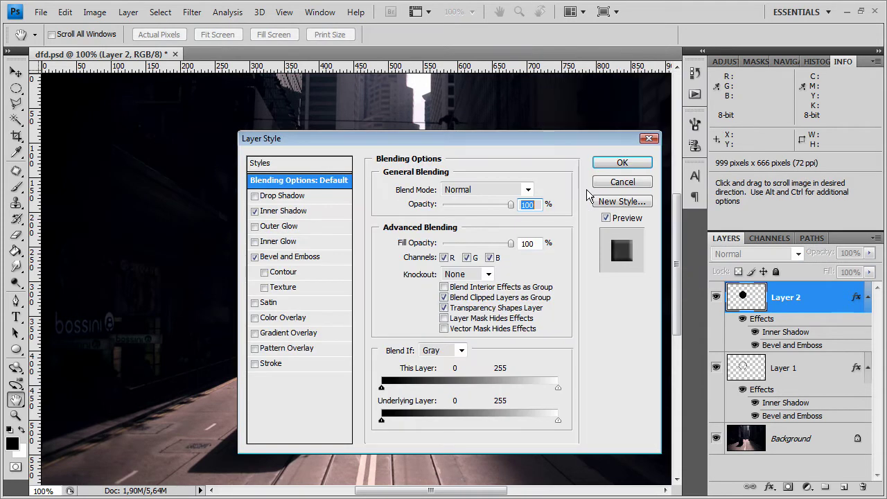
{"action": "left_click_drag", "start_coordinate": [513, 242], "coordinate": [444, 243]}
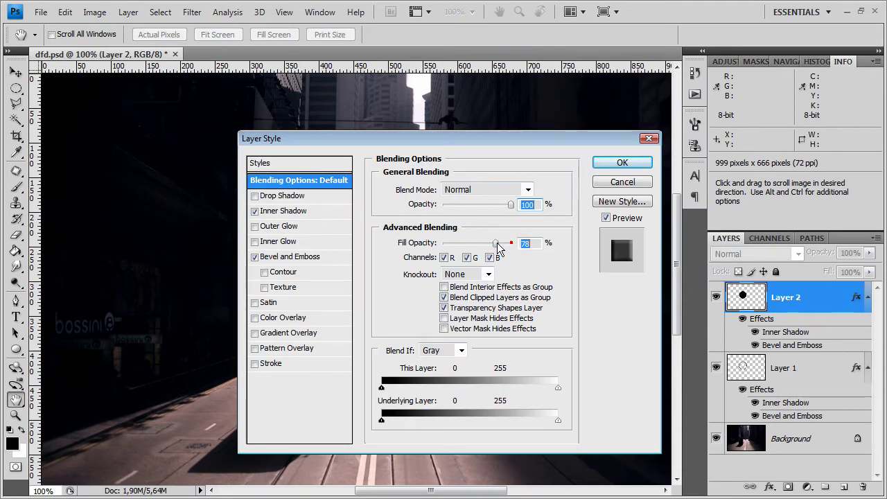
{"action": "left_click_drag", "start_coordinate": [428, 140], "coordinate": [566, 126]}
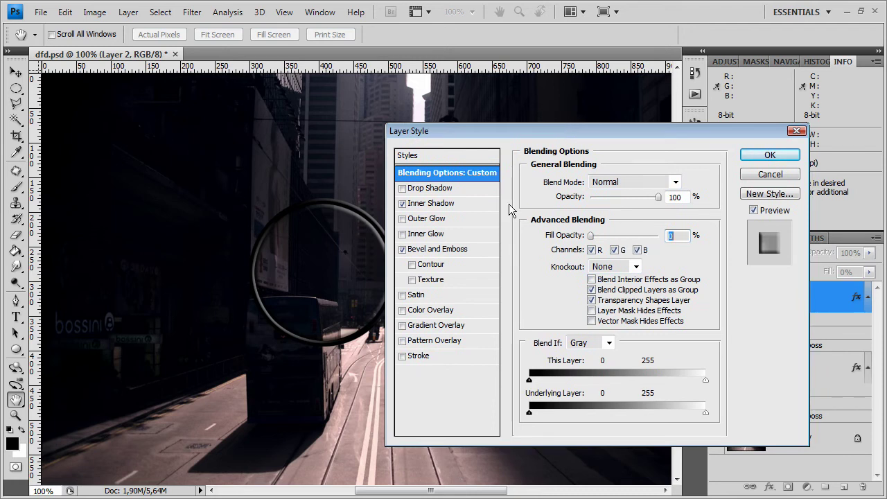
{"action": "left_click", "coordinate": [459, 207]}
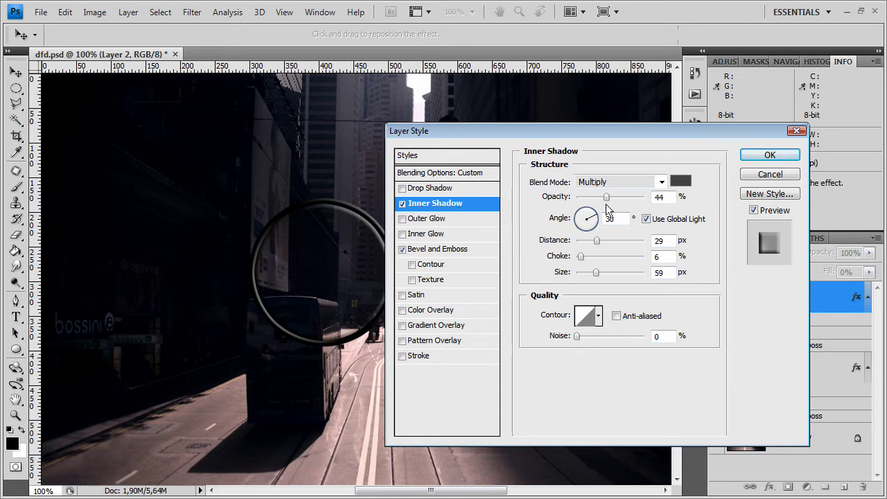
Step: Set the disc's inner shadow to 28% and its bevel to 144% depth, 18 px size, 16 px soften
{"action": "double_click", "coordinate": [671, 197]}
{"action": "type", "text": "28"}
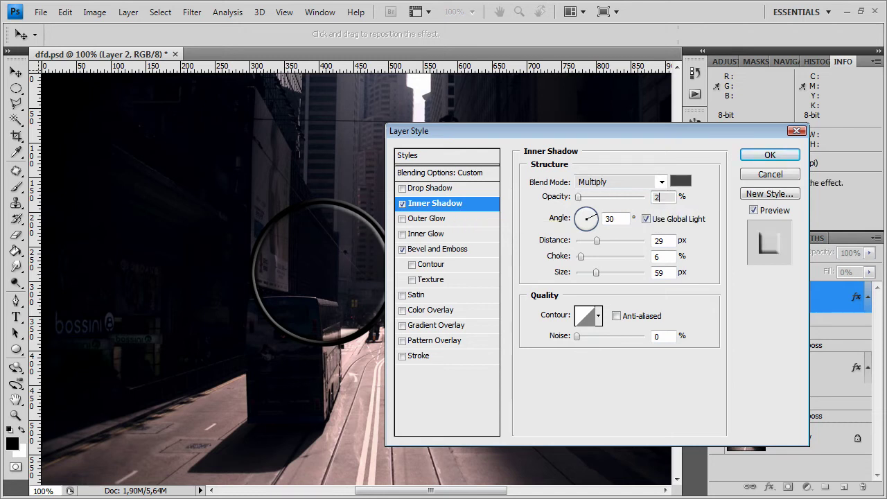
{"action": "double_click", "coordinate": [670, 240]}
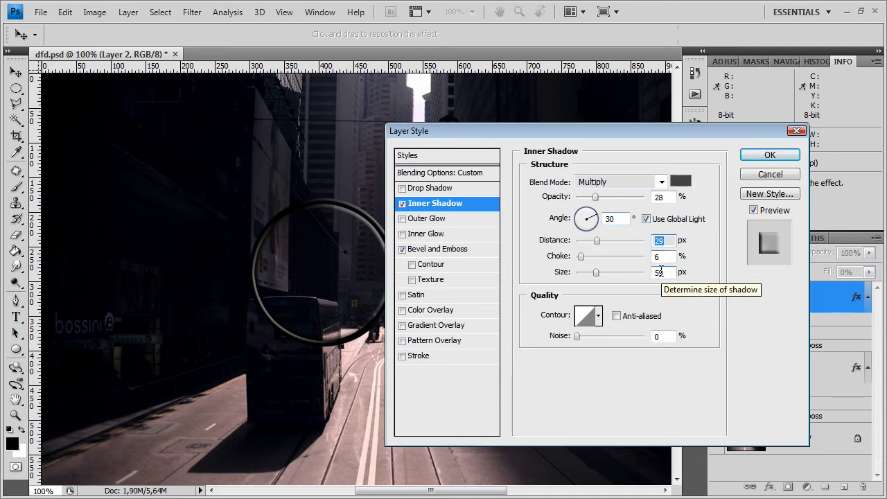
{"action": "left_click", "coordinate": [449, 249]}
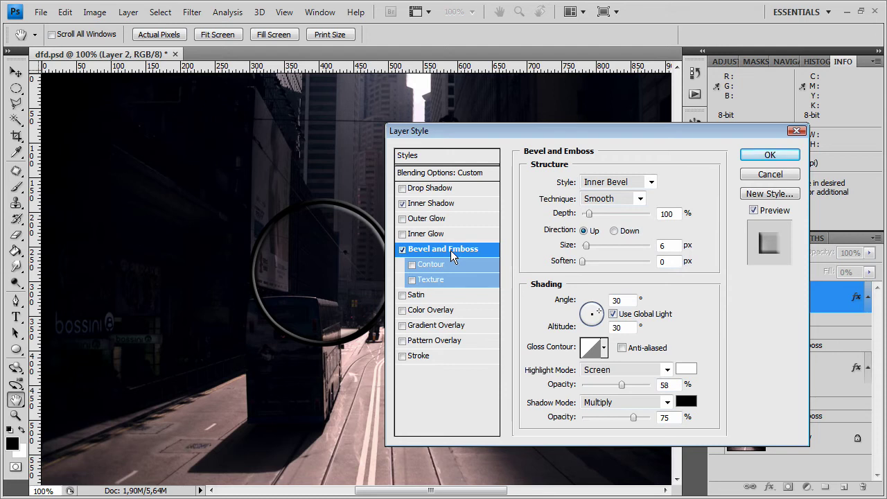
{"action": "double_click", "coordinate": [667, 214]}
{"action": "type", "text": "144"}
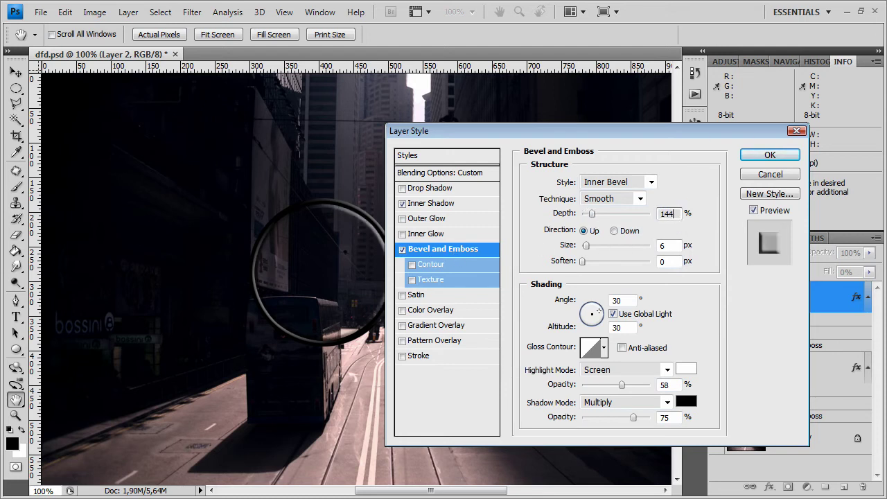
{"action": "key", "text": "Tab"}
{"action": "type", "text": "18"}
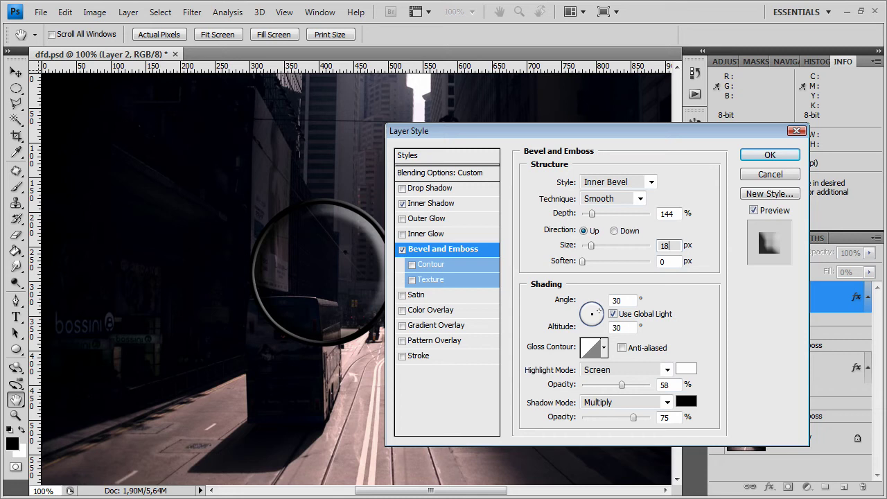
{"action": "key", "text": "Tab"}
{"action": "type", "text": "16"}
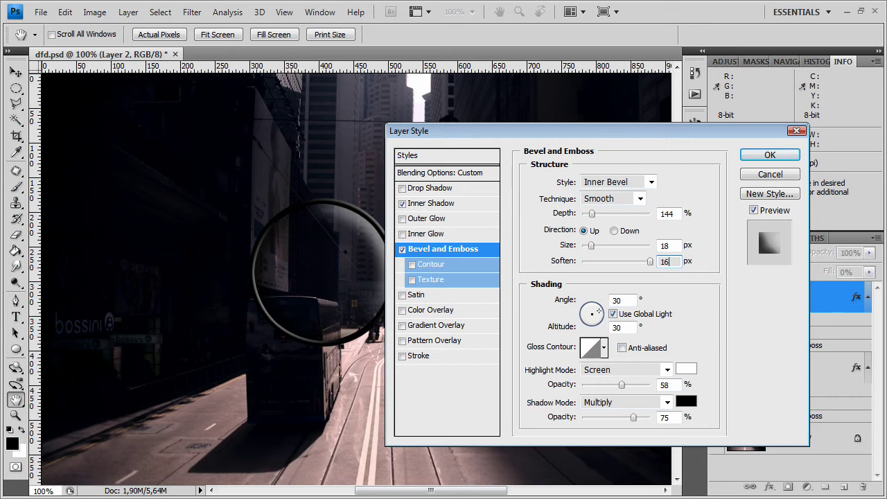
Step: Set bevel highlight opacity to 20% and shadow opacity to 30%, then apply the style
{"action": "double_click", "coordinate": [679, 387]}
{"action": "type", "text": "20"}
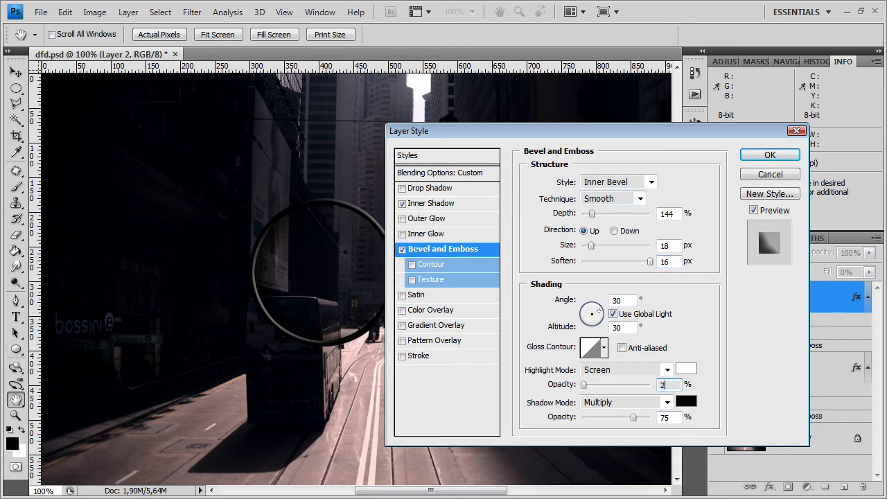
{"action": "key", "text": "Tab"}
{"action": "key", "text": "Tab"}
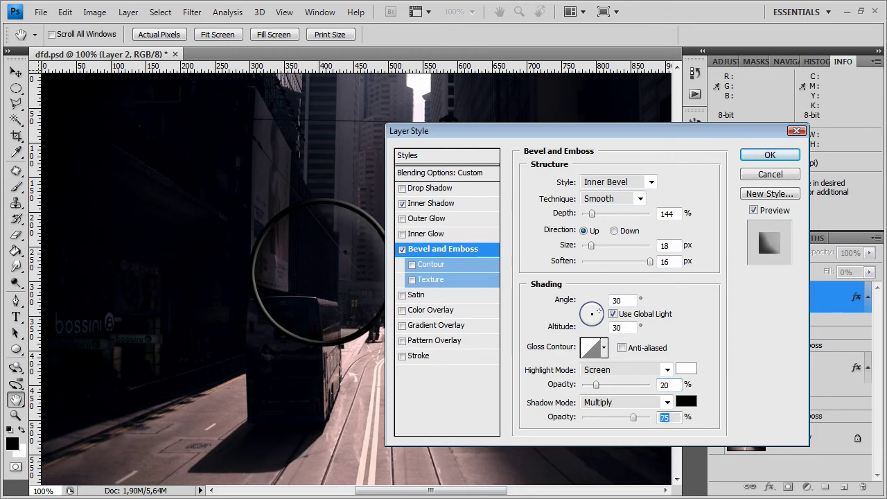
{"action": "type", "text": "30"}
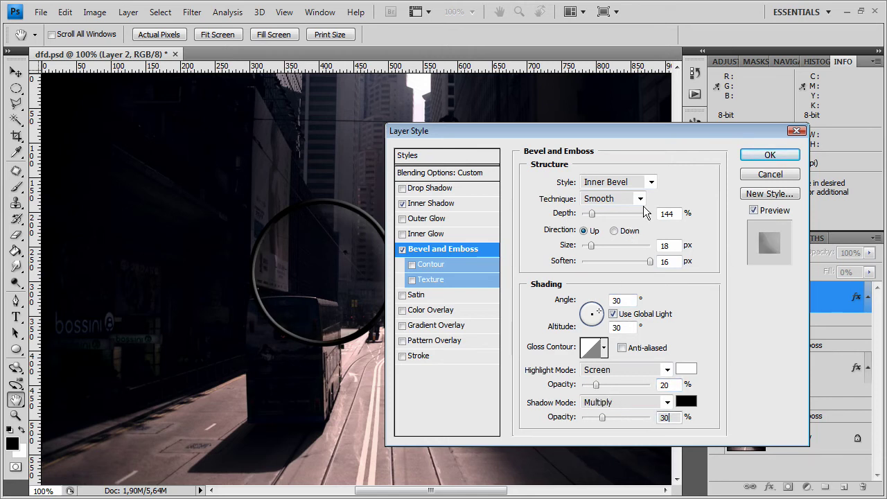
{"action": "left_click", "coordinate": [769, 156]}
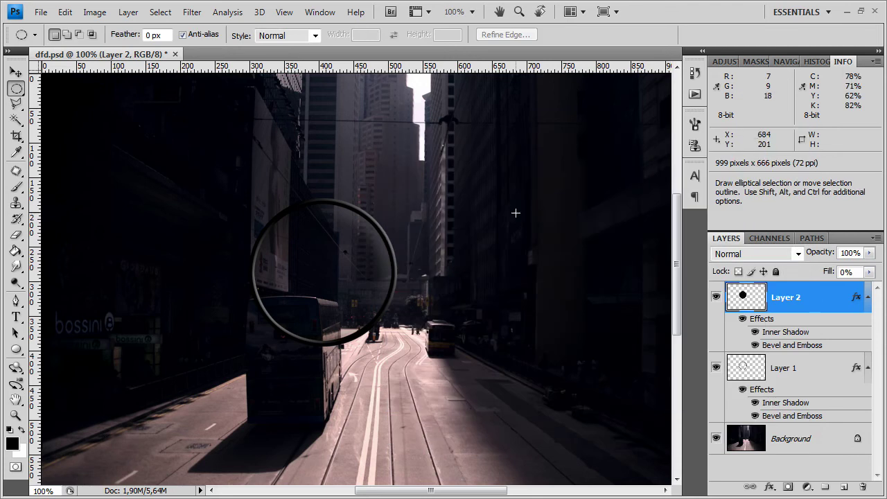
Step: Draw a small oval on a new Layer 3 and fill it with a dark-to-grey gradient
{"action": "left_click", "coordinate": [844, 488]}
{"action": "left_click_drag", "start_coordinate": [292, 292], "coordinate": [337, 226]}
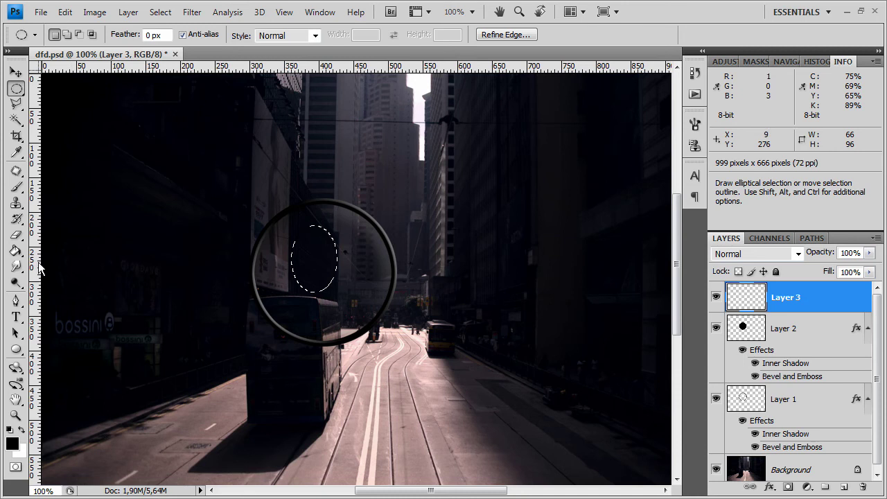
{"action": "left_click_drag", "start_coordinate": [17, 251], "coordinate": [56, 250]}
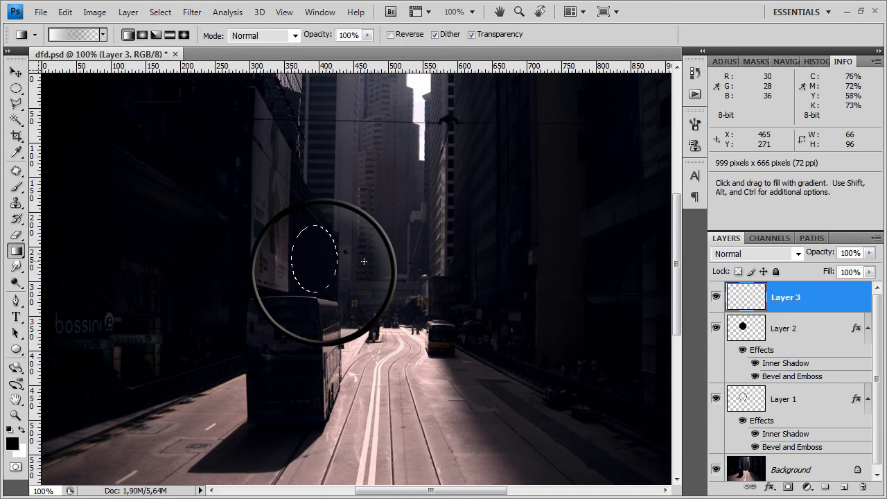
{"action": "left_click_drag", "start_coordinate": [296, 261], "coordinate": [365, 258]}
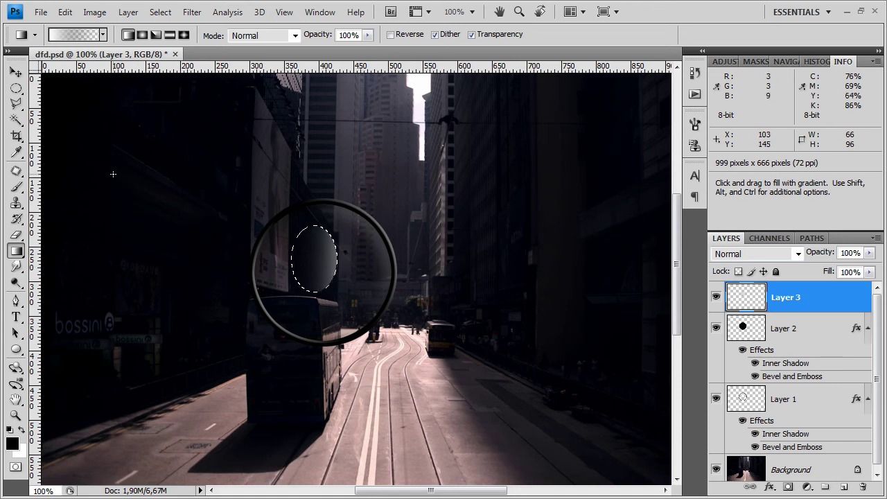
Step: Deselect the oval, move the highlight right inside the lens and rotate it about 31°
{"action": "left_click", "coordinate": [16, 88]}
{"action": "right_click", "coordinate": [305, 239]}
{"action": "left_click", "coordinate": [348, 247]}
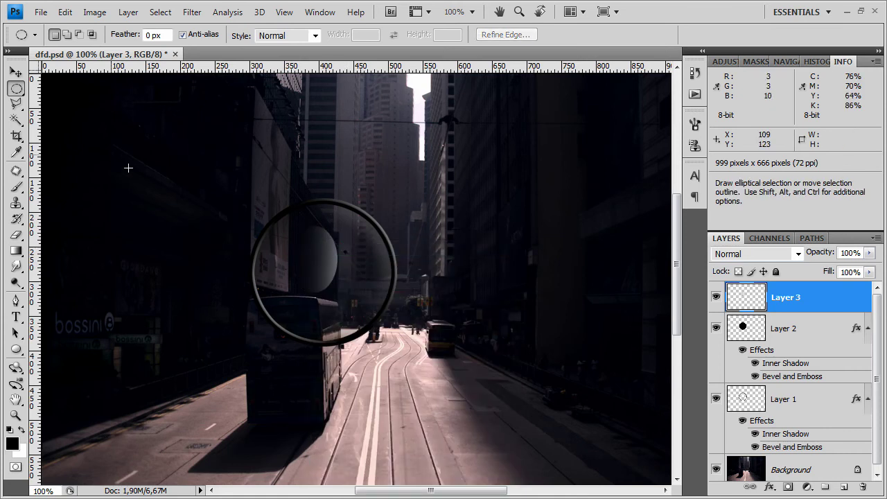
{"action": "left_click", "coordinate": [16, 72]}
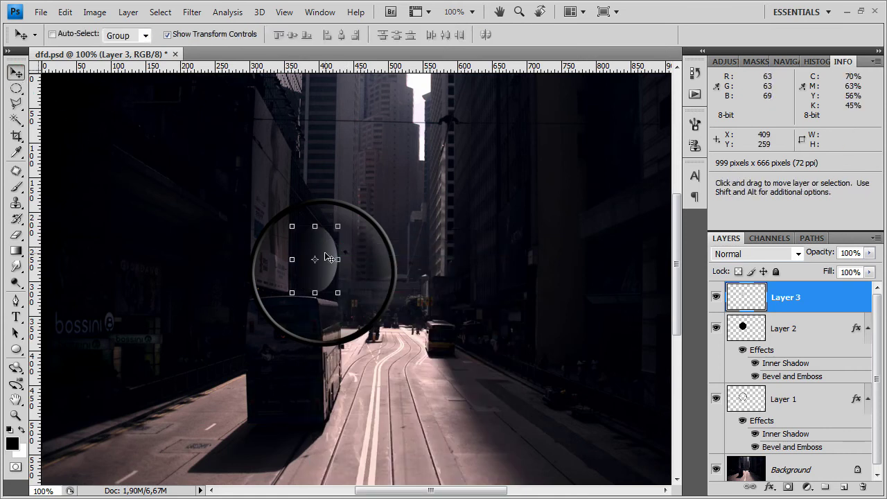
{"action": "mouse_move", "coordinate": [325, 254]}
{"action": "left_mouse_down"}
{"action": "mouse_move", "coordinate": [349, 257]}
{"action": "mouse_move", "coordinate": [369, 244]}
{"action": "left_mouse_up"}
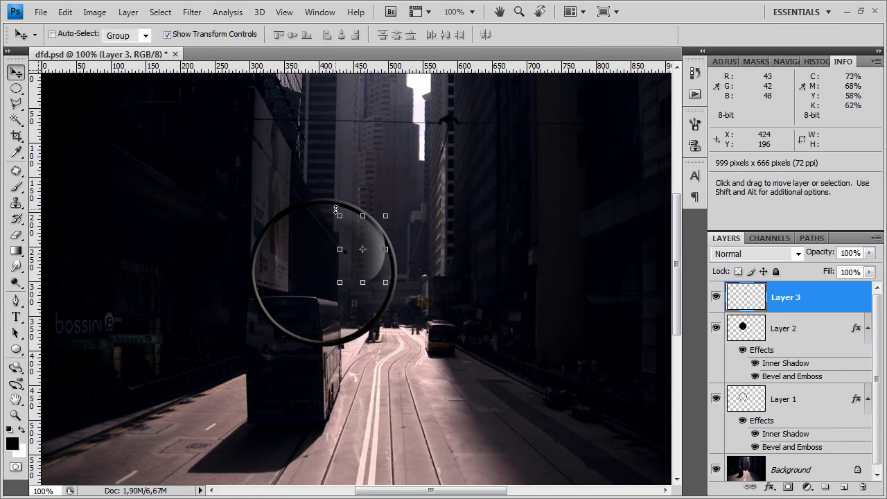
{"action": "left_click_drag", "start_coordinate": [332, 210], "coordinate": [301, 227]}
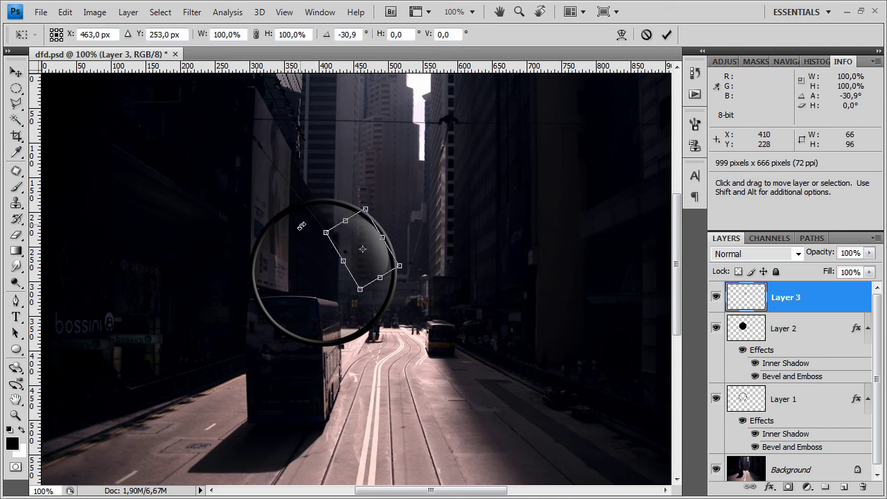
{"action": "left_click", "coordinate": [15, 72]}
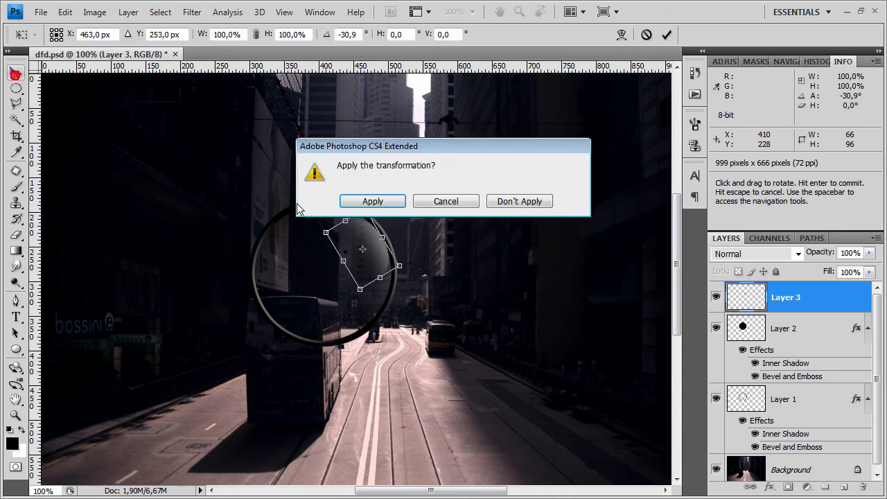
{"action": "left_click", "coordinate": [369, 201]}
Step: Fine-tune the highlight's position and rotation to follow the rim, with transform controls hidden
{"action": "left_click_drag", "start_coordinate": [352, 243], "coordinate": [345, 242]}
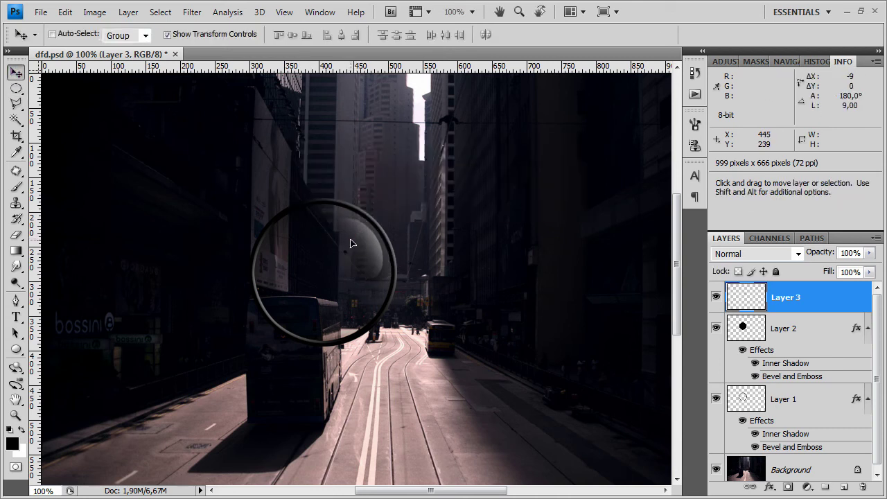
{"action": "left_click_drag", "start_coordinate": [321, 210], "coordinate": [319, 215]}
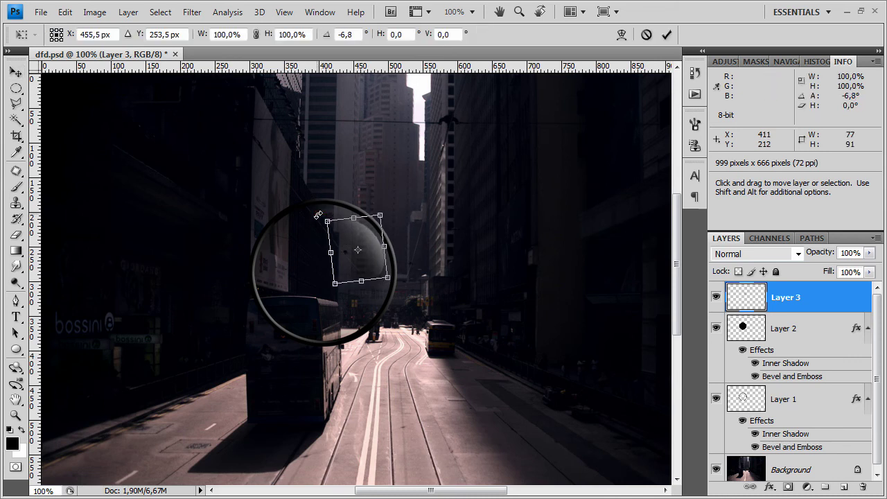
{"action": "left_click", "coordinate": [16, 72]}
{"action": "left_click", "coordinate": [354, 201]}
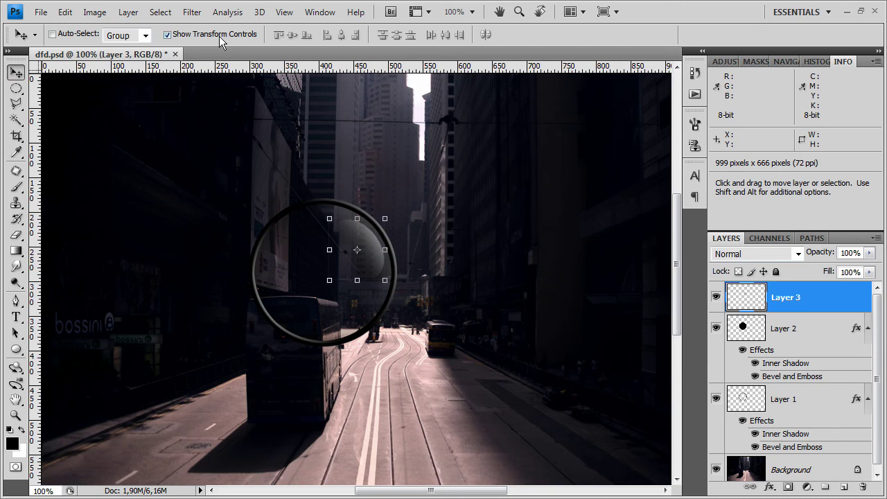
{"action": "left_click", "coordinate": [220, 34]}
{"action": "left_click_drag", "start_coordinate": [362, 247], "coordinate": [363, 242]}
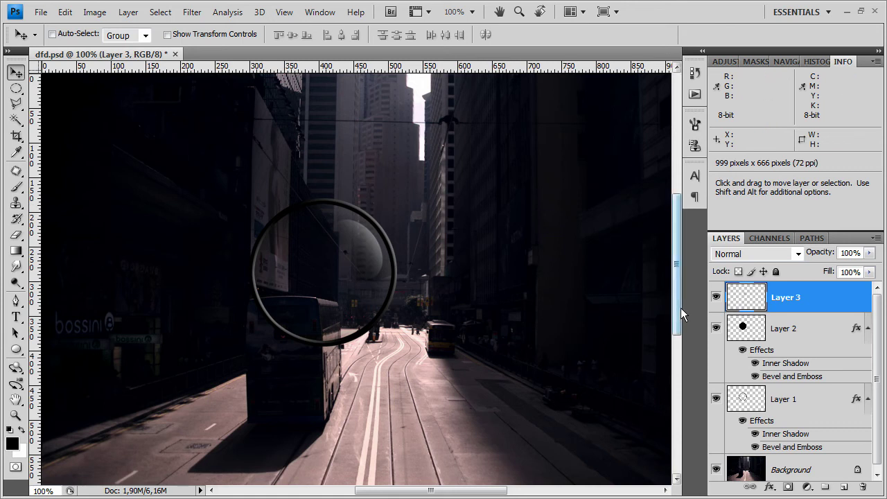
Step: Change Layer 2's Bevel and Emboss direction from Up to Down in Blending Options
{"action": "right_click", "coordinate": [758, 400]}
{"action": "right_click", "coordinate": [788, 325]}
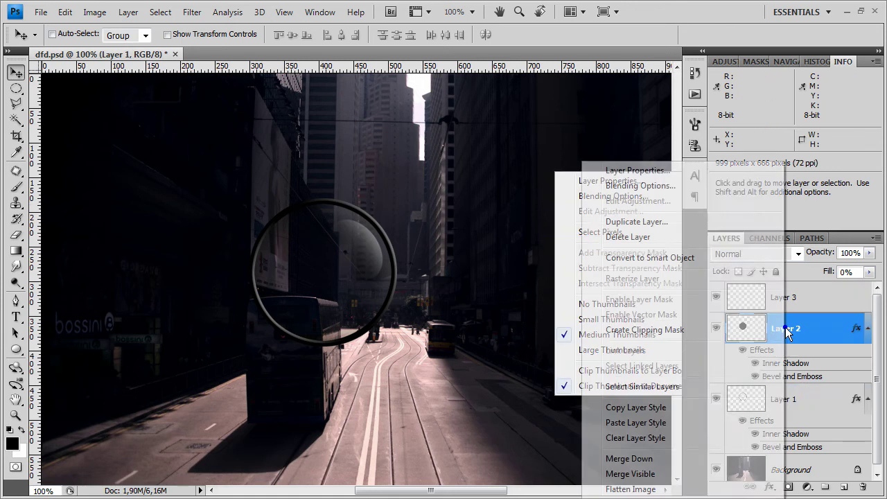
{"action": "left_click", "coordinate": [652, 186]}
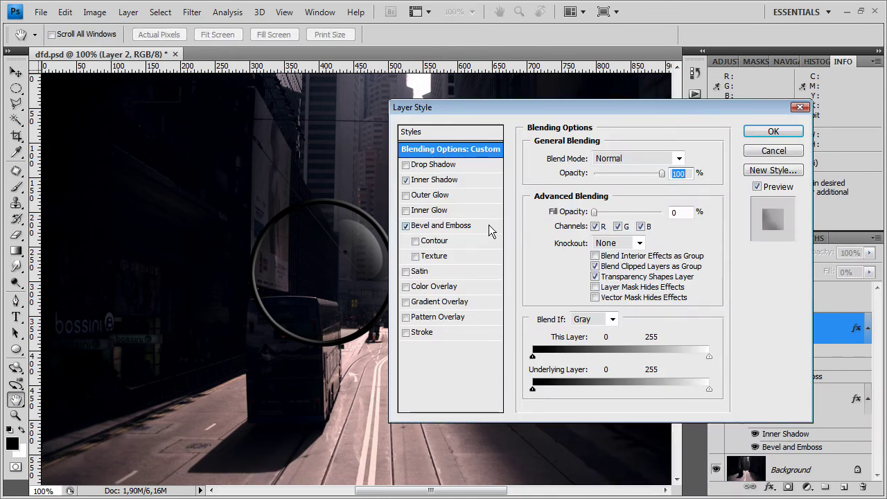
{"action": "left_click", "coordinate": [488, 229]}
{"action": "left_click", "coordinate": [631, 210]}
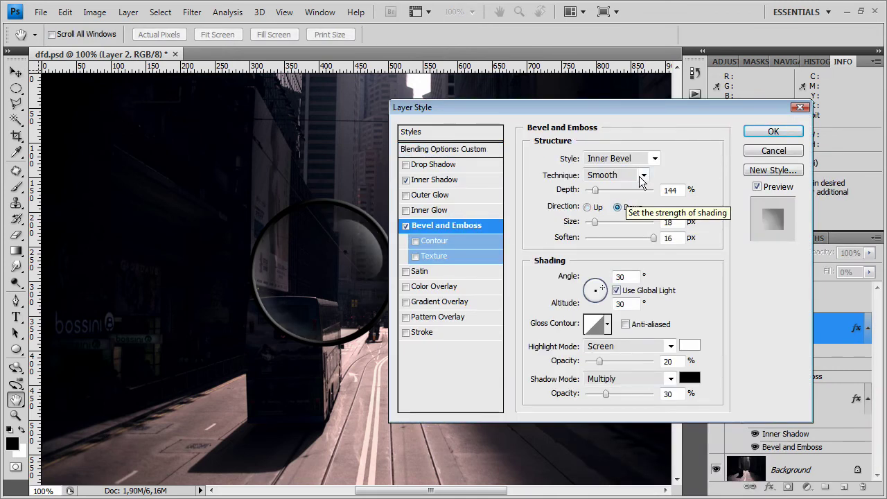
{"action": "left_click", "coordinate": [773, 132]}
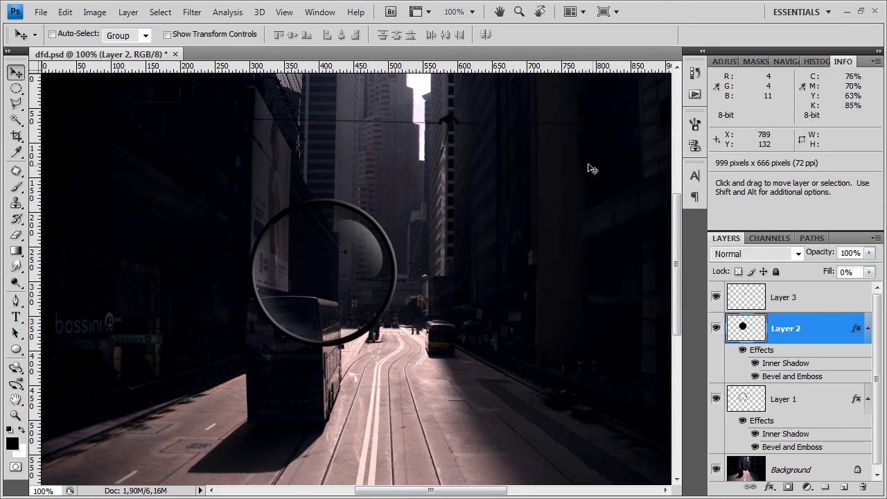
Step: Drop highlight Layer 3's opacity to 78%, then select Layers 1–3 together
{"action": "left_click", "coordinate": [762, 291]}
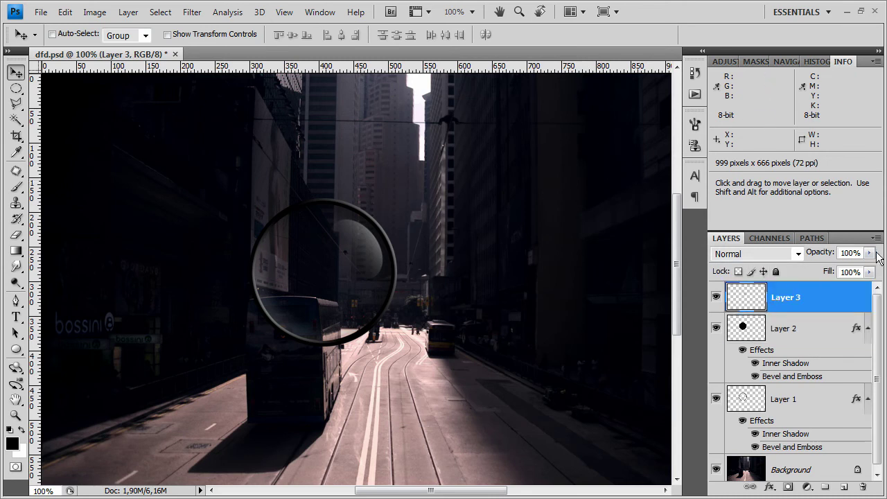
{"action": "left_click", "coordinate": [870, 253]}
{"action": "mouse_move", "coordinate": [868, 268]}
{"action": "left_mouse_down"}
{"action": "mouse_move", "coordinate": [823, 267]}
{"action": "mouse_move", "coordinate": [870, 268]}
{"action": "mouse_move", "coordinate": [861, 269]}
{"action": "left_mouse_up"}
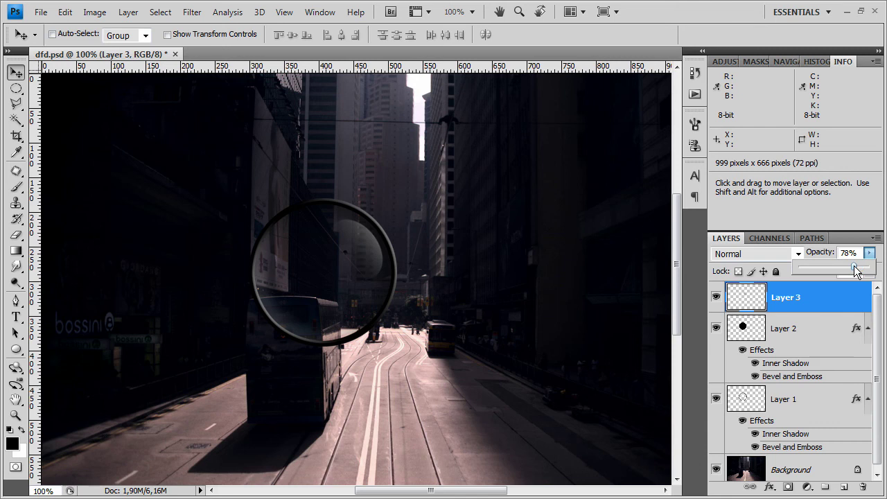
{"action": "left_click", "coordinate": [547, 256]}
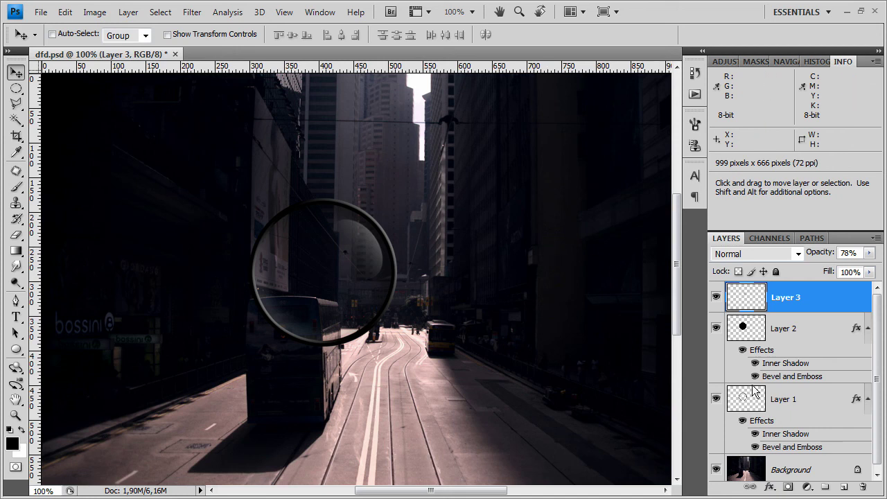
{"action": "left_click", "coordinate": [757, 405]}
{"action": "left_click", "coordinate": [801, 298], "text": "shift"}
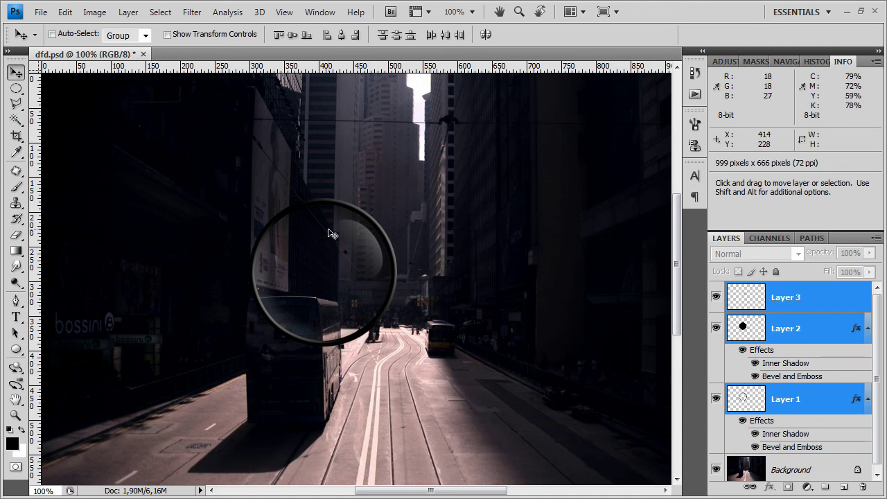
Step: Drag the grouped lens layers down-left over the bus, leaving Layer 2 active
{"action": "mouse_move", "coordinate": [329, 234]}
{"action": "left_mouse_down"}
{"action": "mouse_move", "coordinate": [300, 270]}
{"action": "mouse_move", "coordinate": [312, 264]}
{"action": "left_mouse_up"}
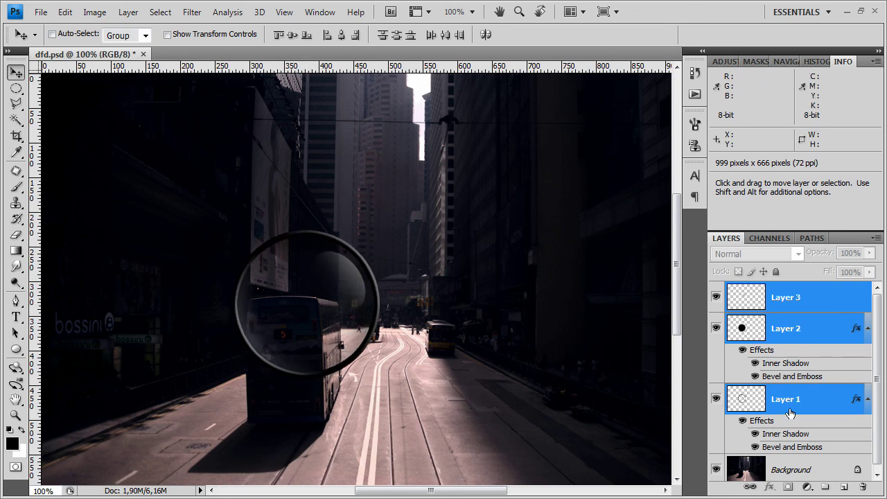
{"action": "left_click", "coordinate": [751, 336]}
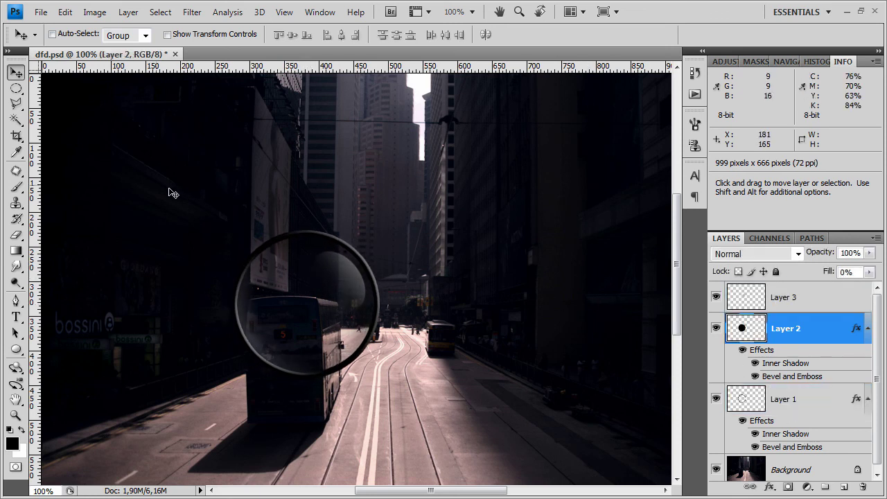
Step: Magic-wand the lens interior and apply Spherize at 100% to the Background photo
{"action": "left_click", "coordinate": [15, 121]}
{"action": "left_click", "coordinate": [330, 326]}
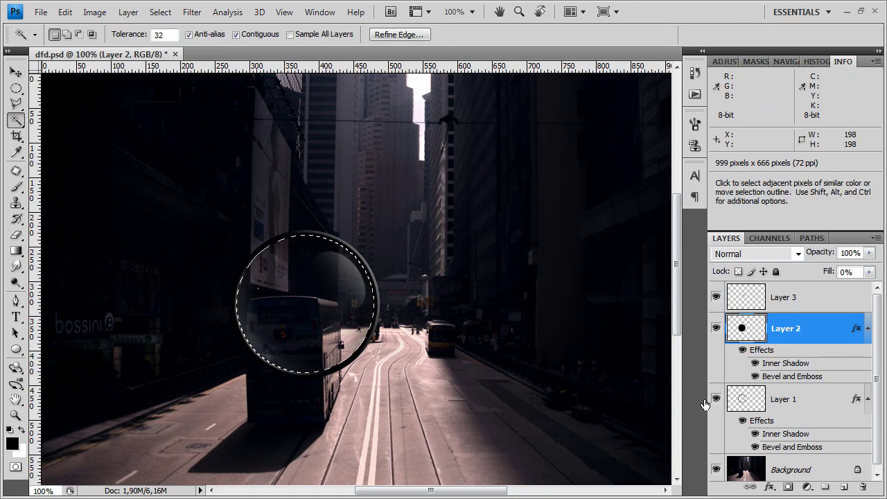
{"action": "left_click", "coordinate": [750, 459]}
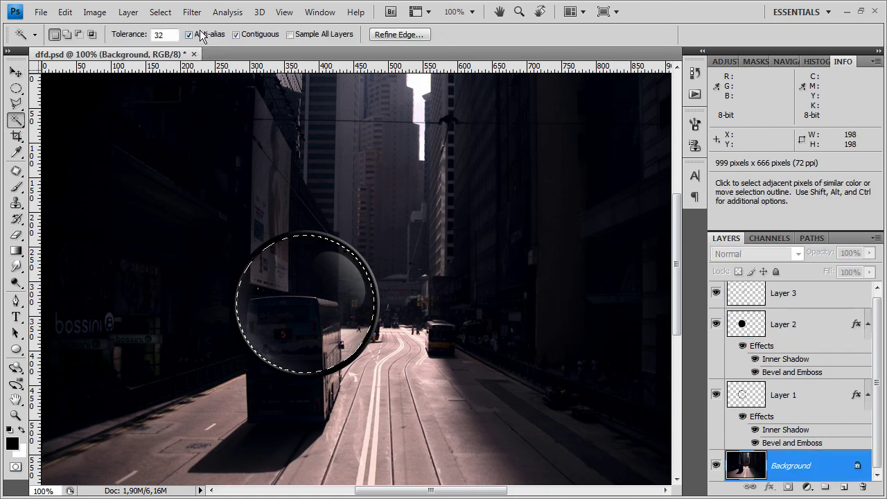
{"action": "left_click", "coordinate": [192, 12]}
{"action": "mouse_move", "coordinate": [204, 152]}
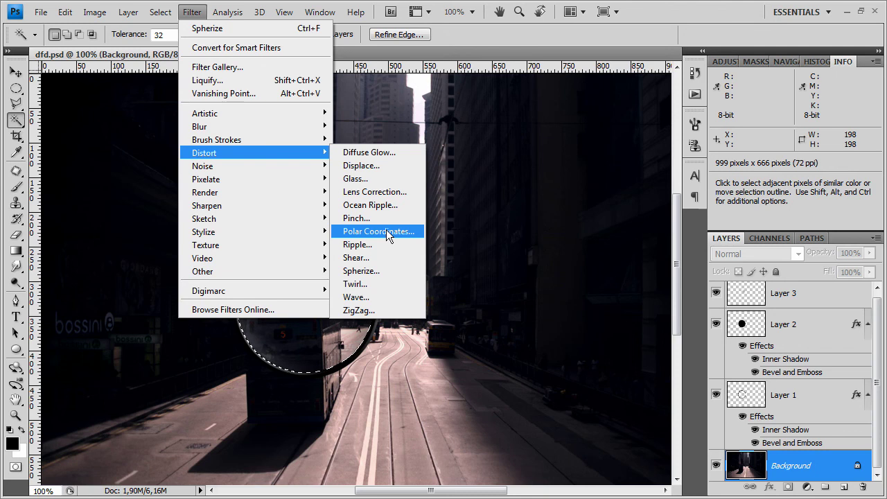
{"action": "left_click", "coordinate": [371, 272]}
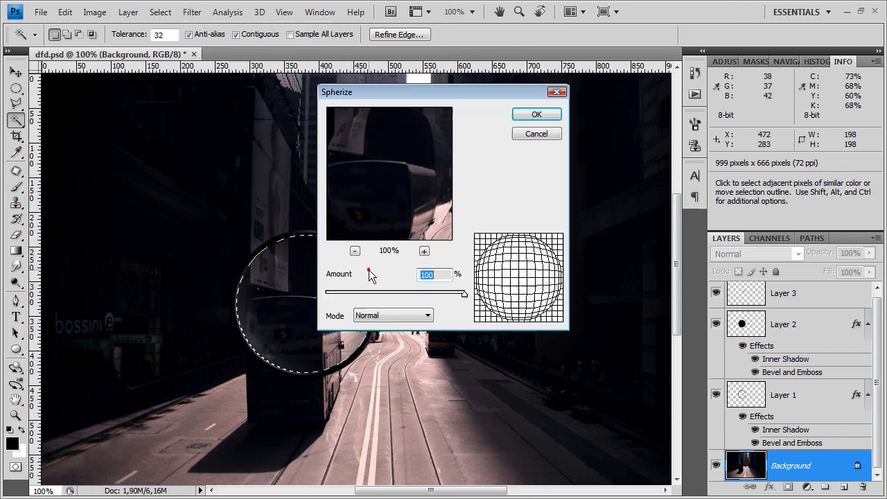
{"action": "left_click", "coordinate": [533, 116]}
{"action": "left_click", "coordinate": [16, 88]}
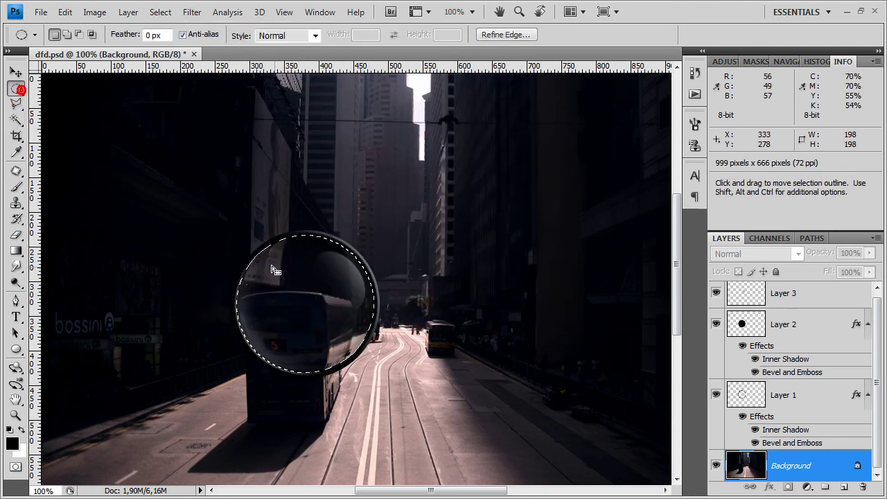